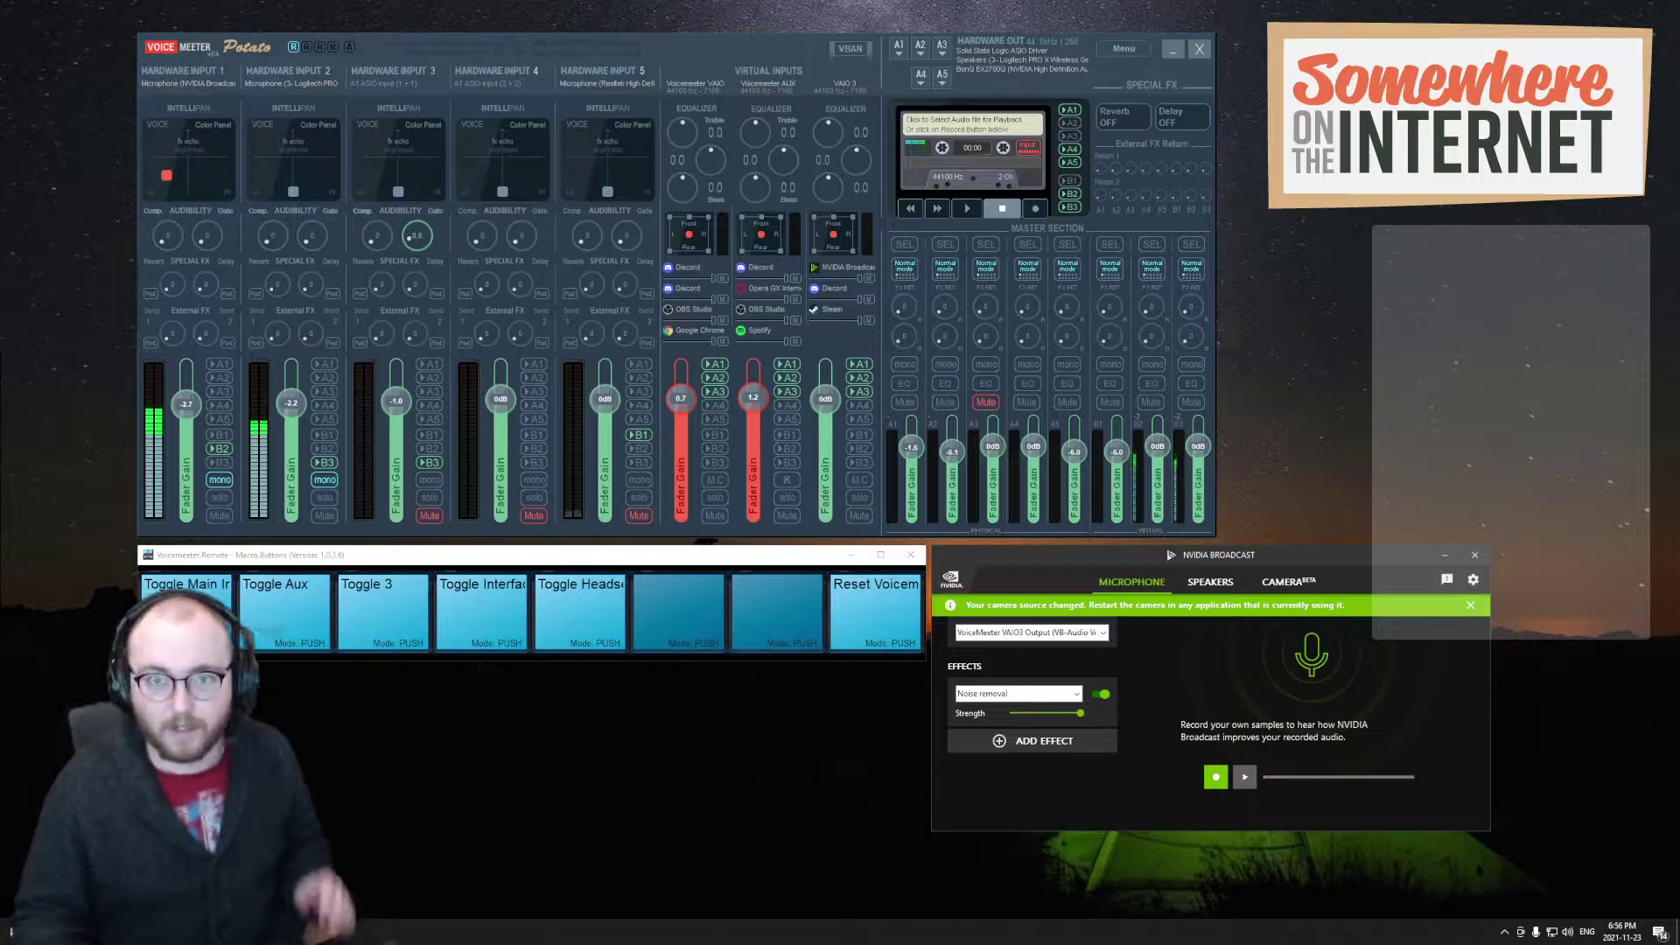
key(XF86AudioLowerVolume)
key(XF86AudioRaiseVolume)
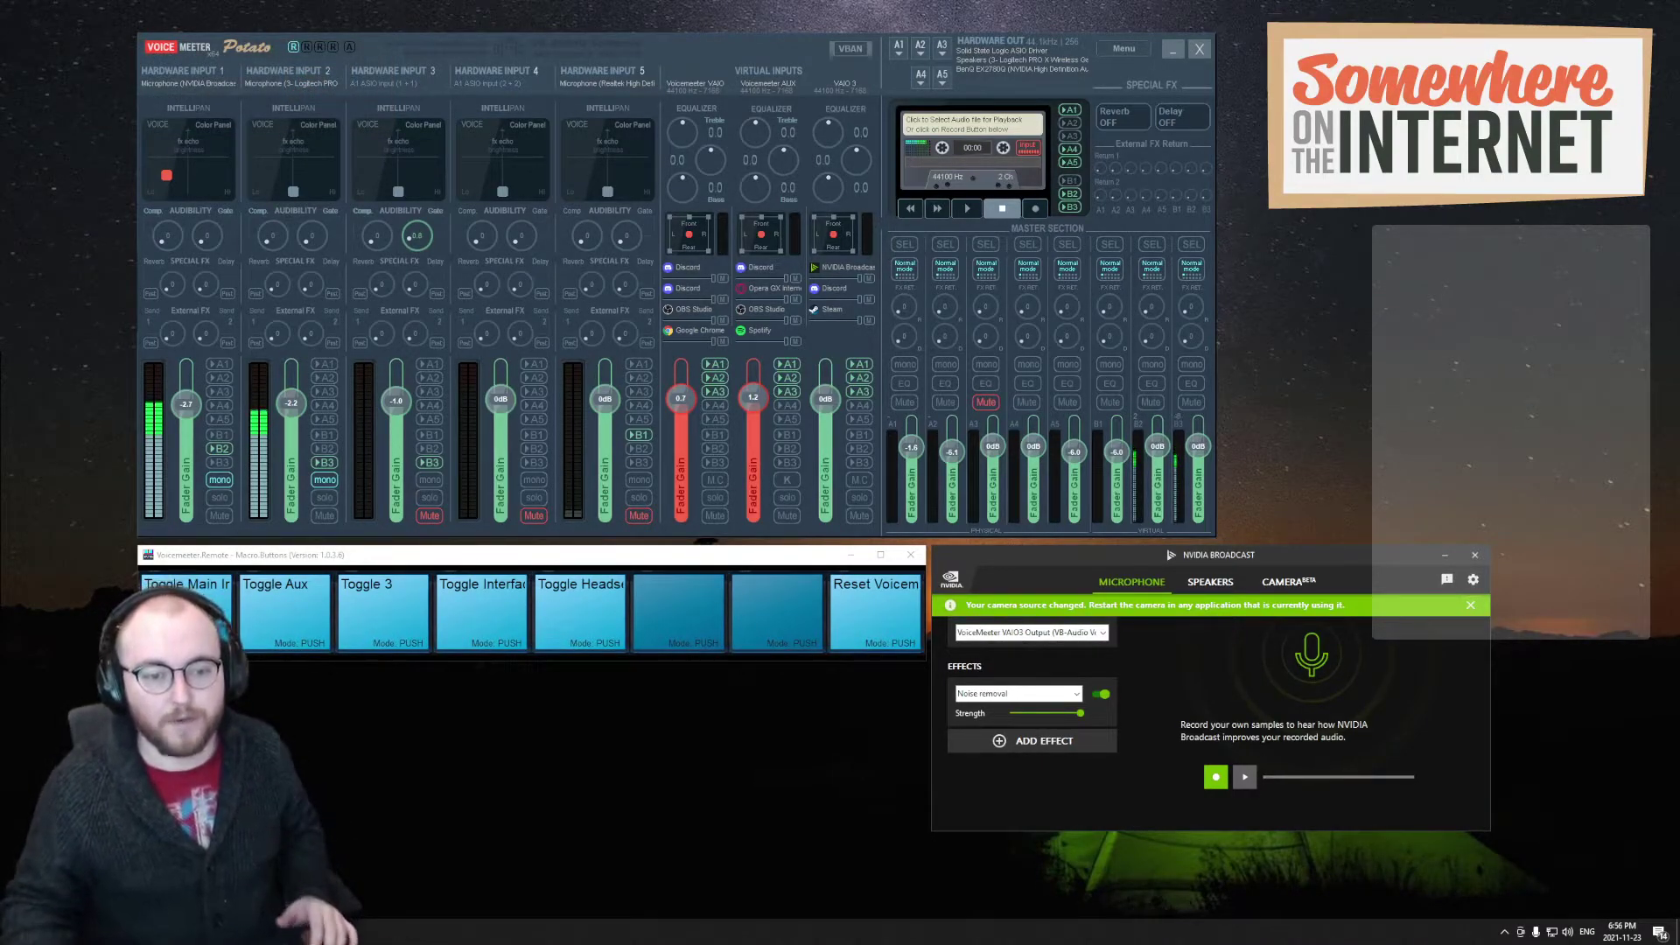
click(1505, 932)
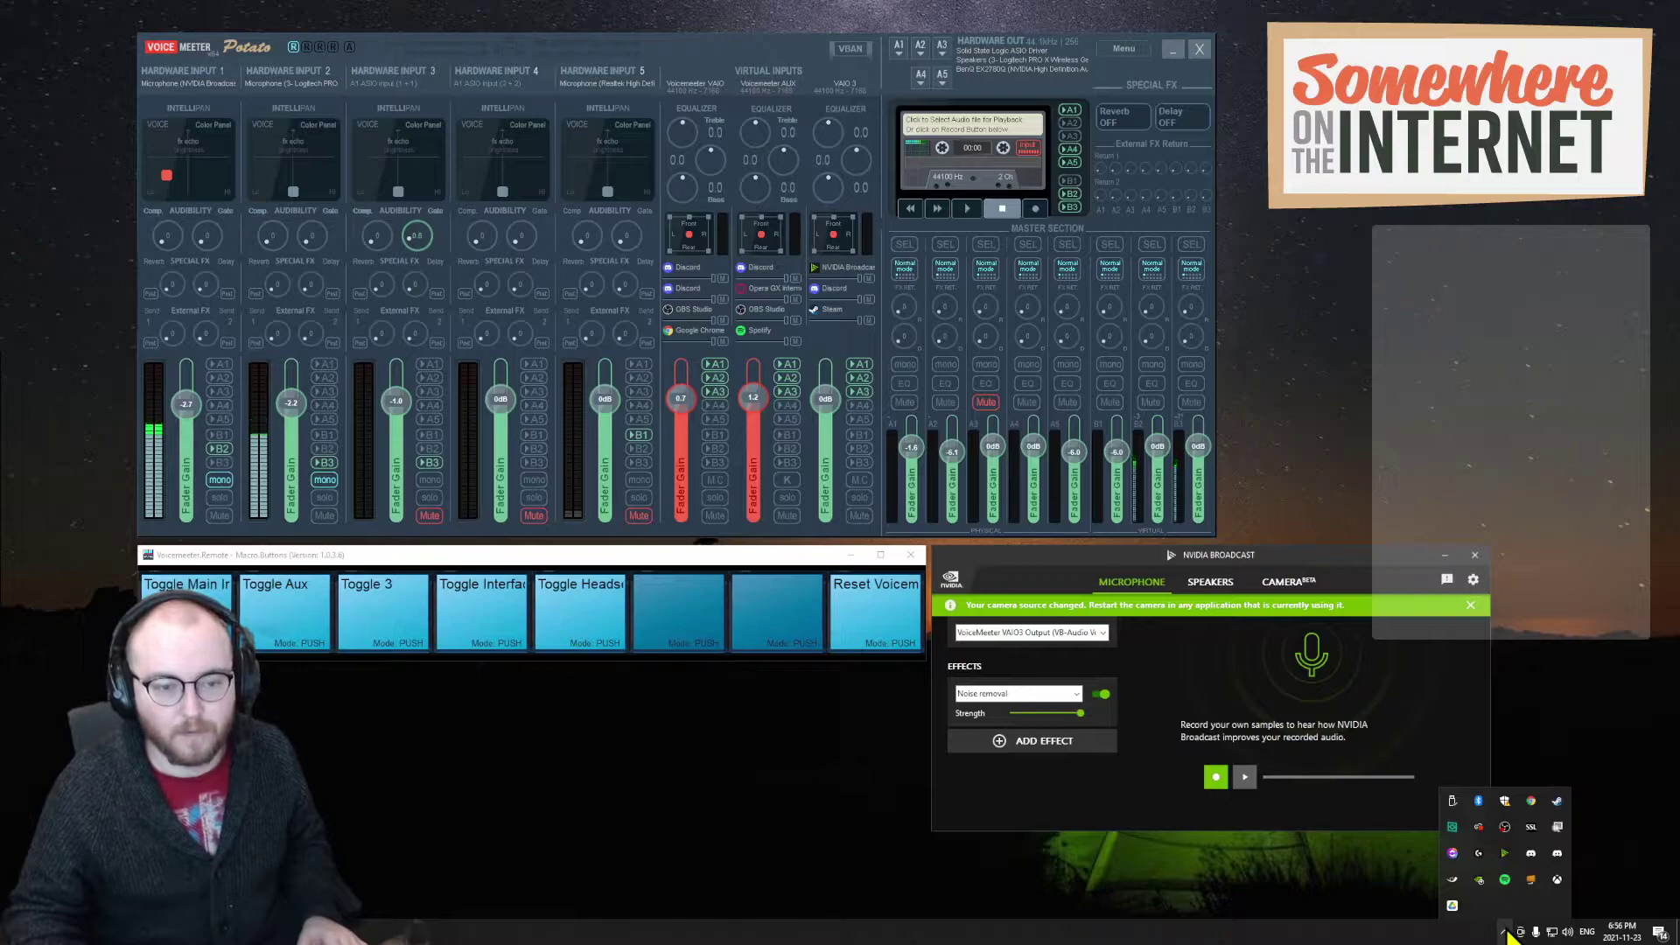
click(1505, 933)
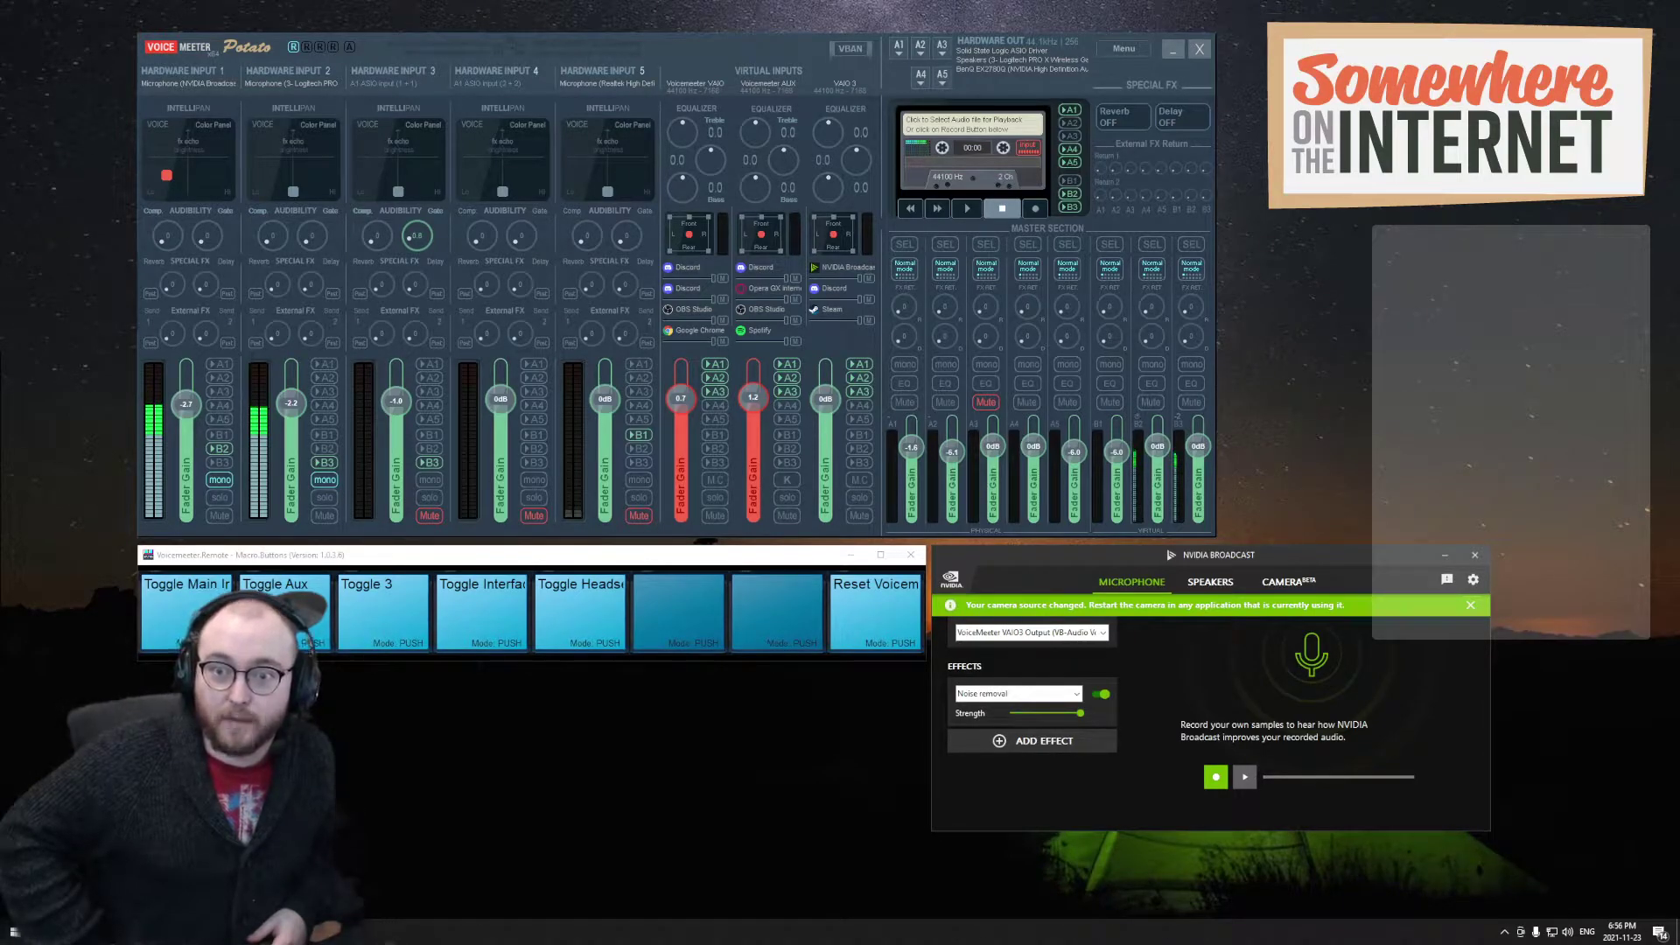
key(XF86AudioLowerVolume)
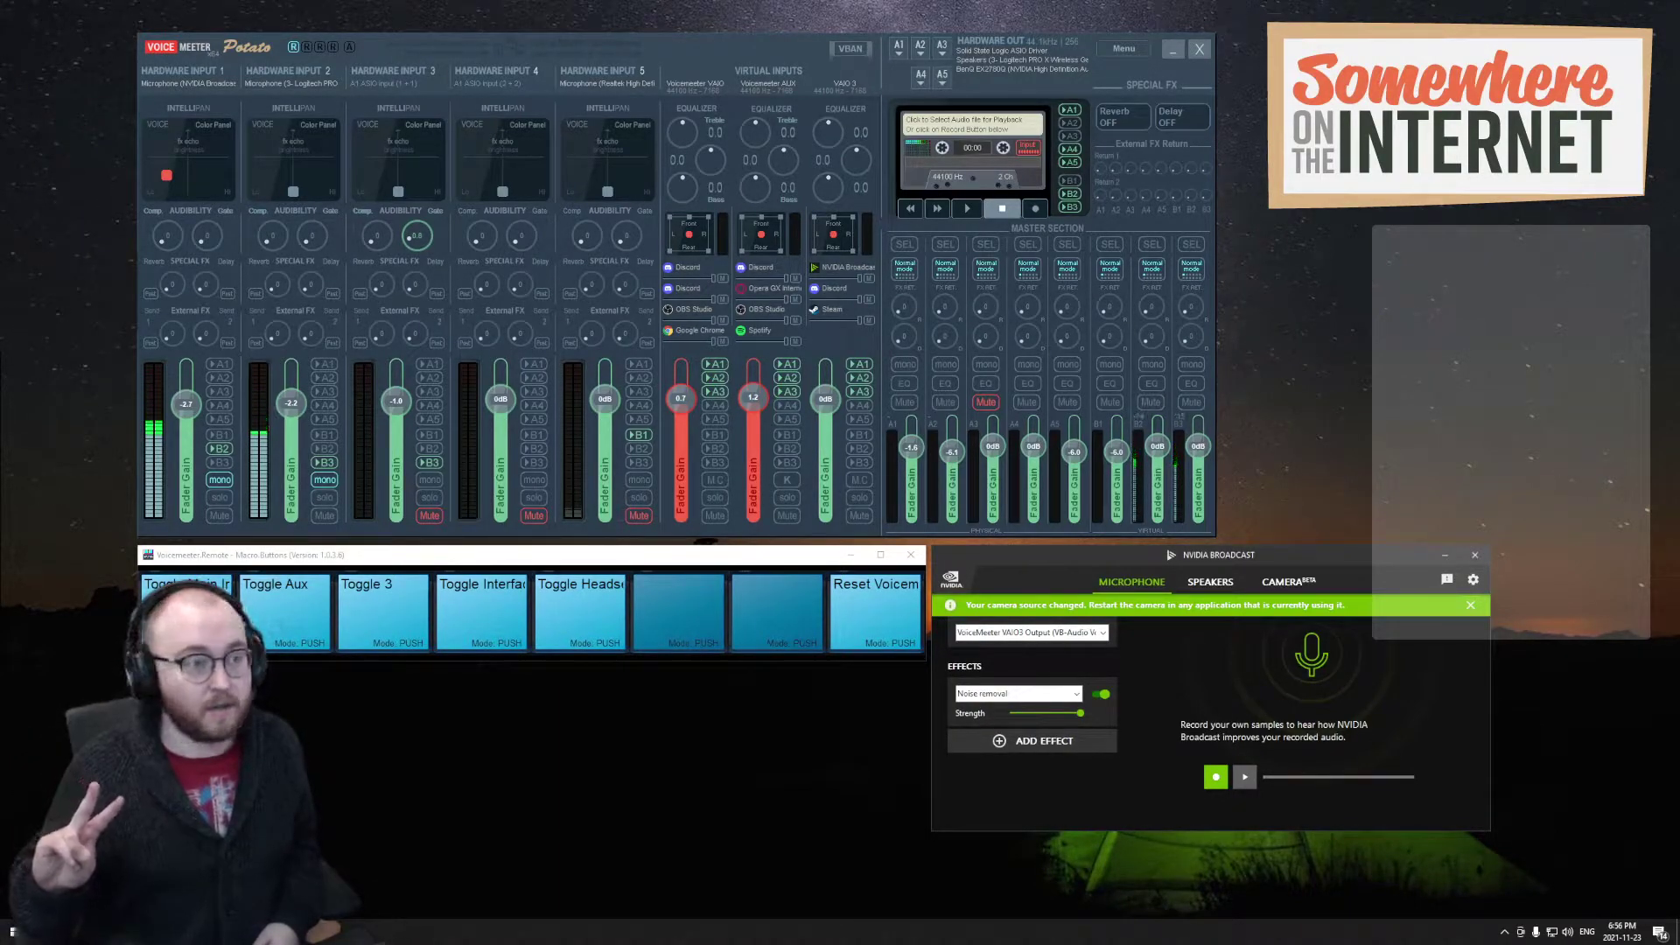
click(1567, 933)
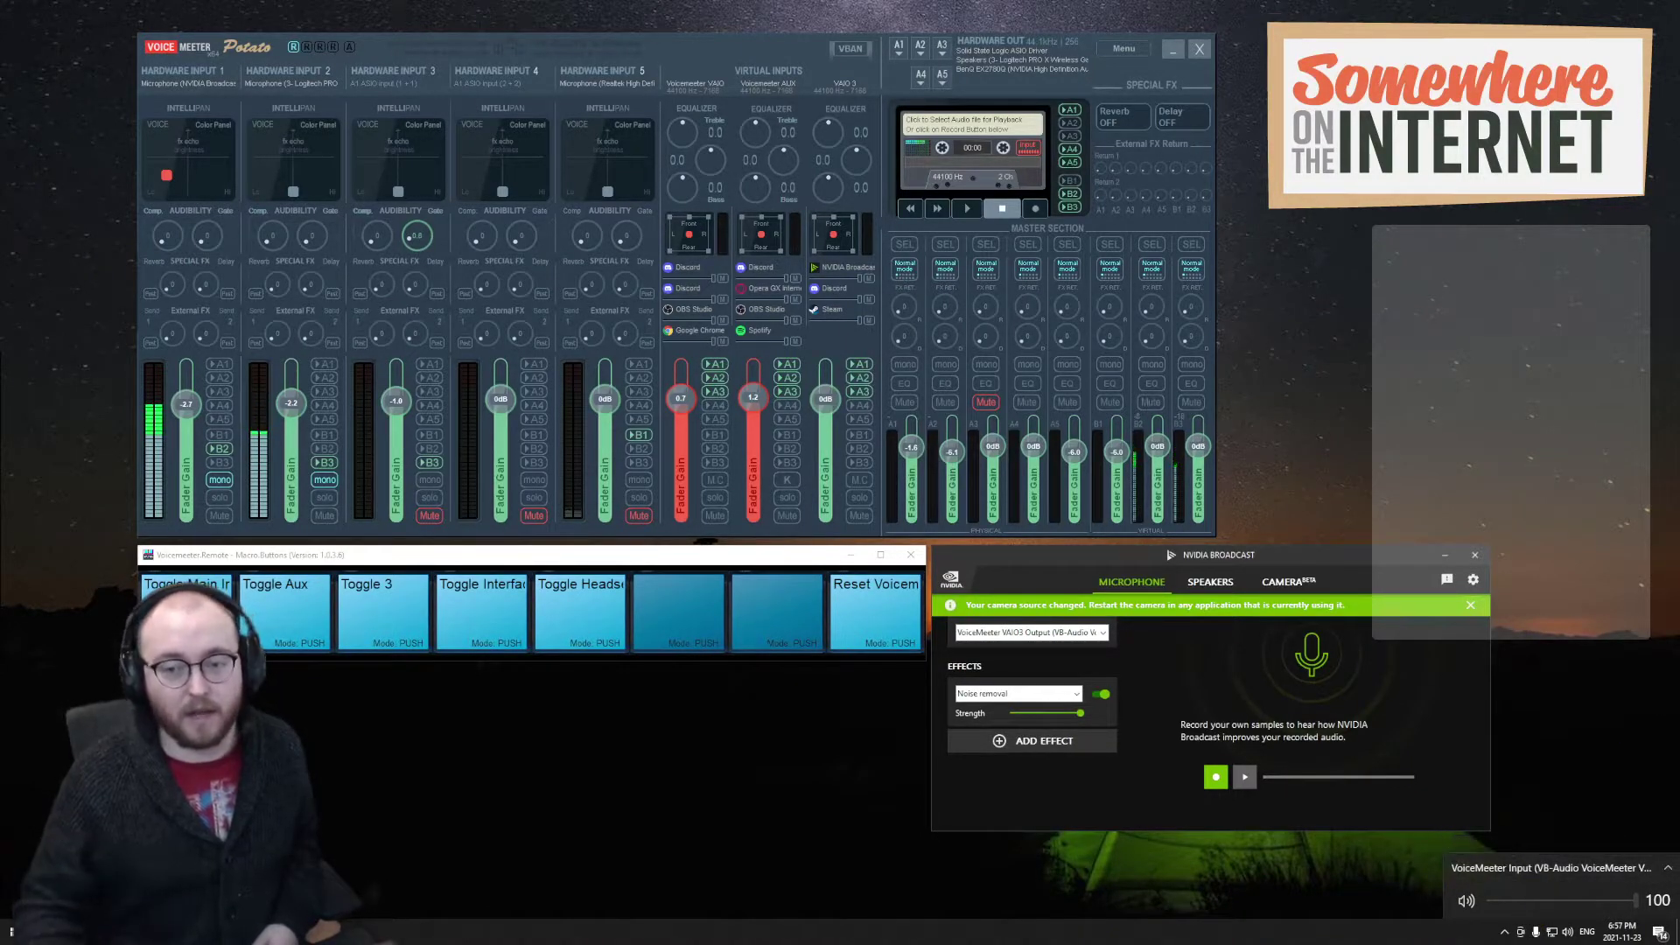
key(Escape)
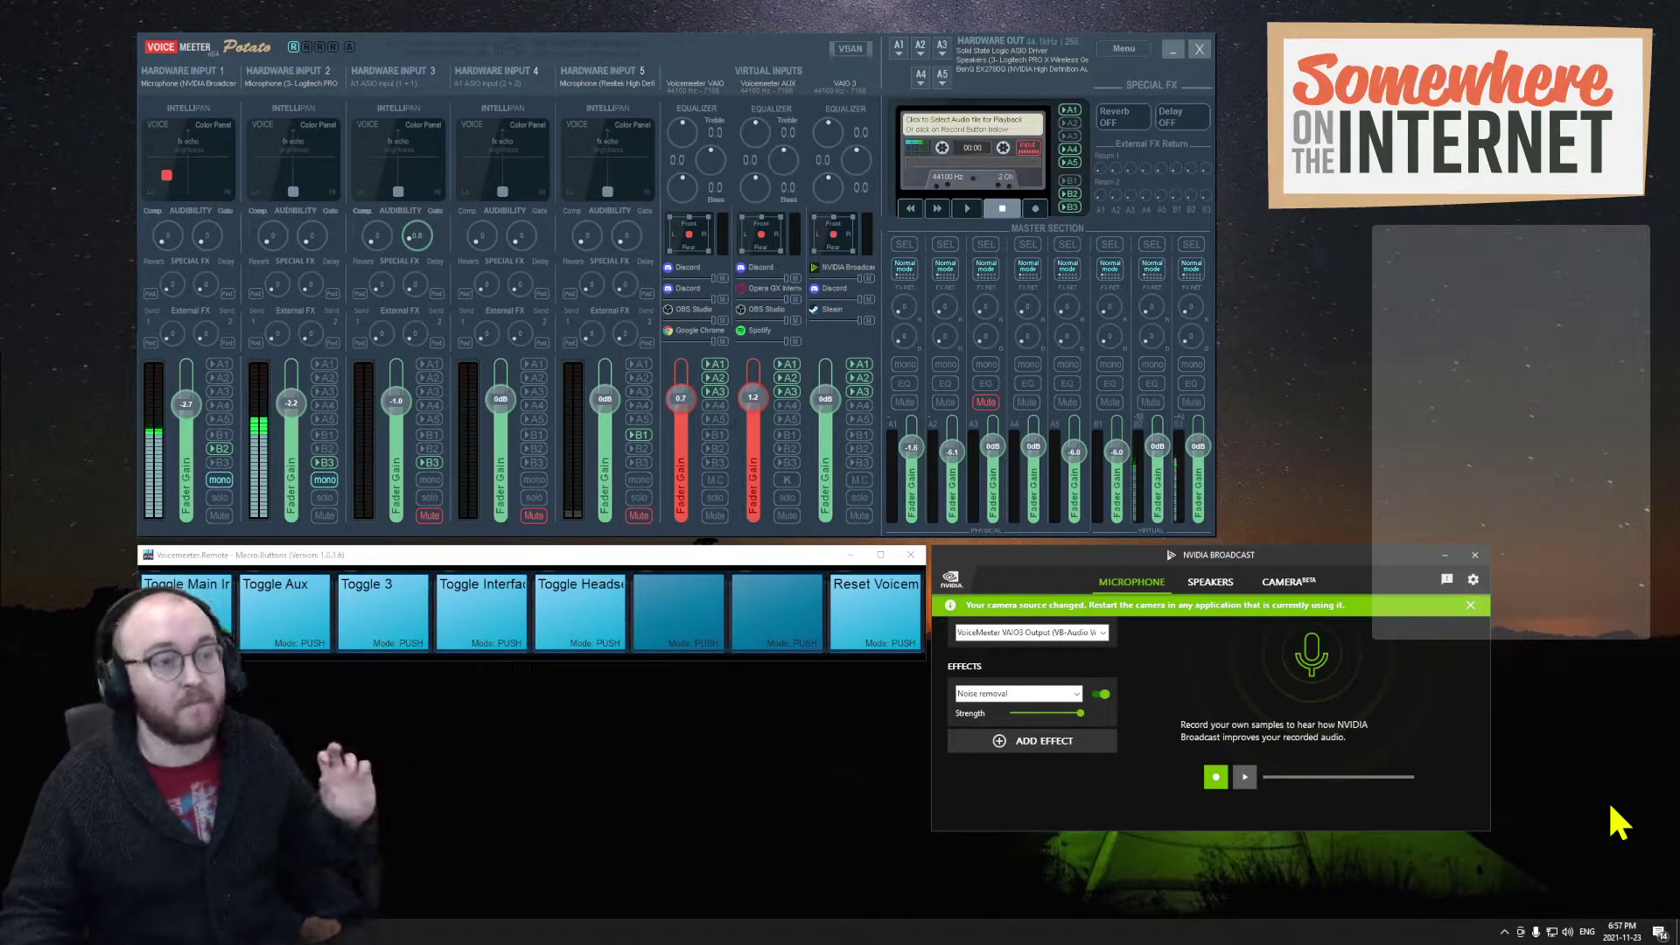
- Restart Voicemeeter's audio engine and slightly lower the fader gain of Hardware Input 1
click(1129, 49)
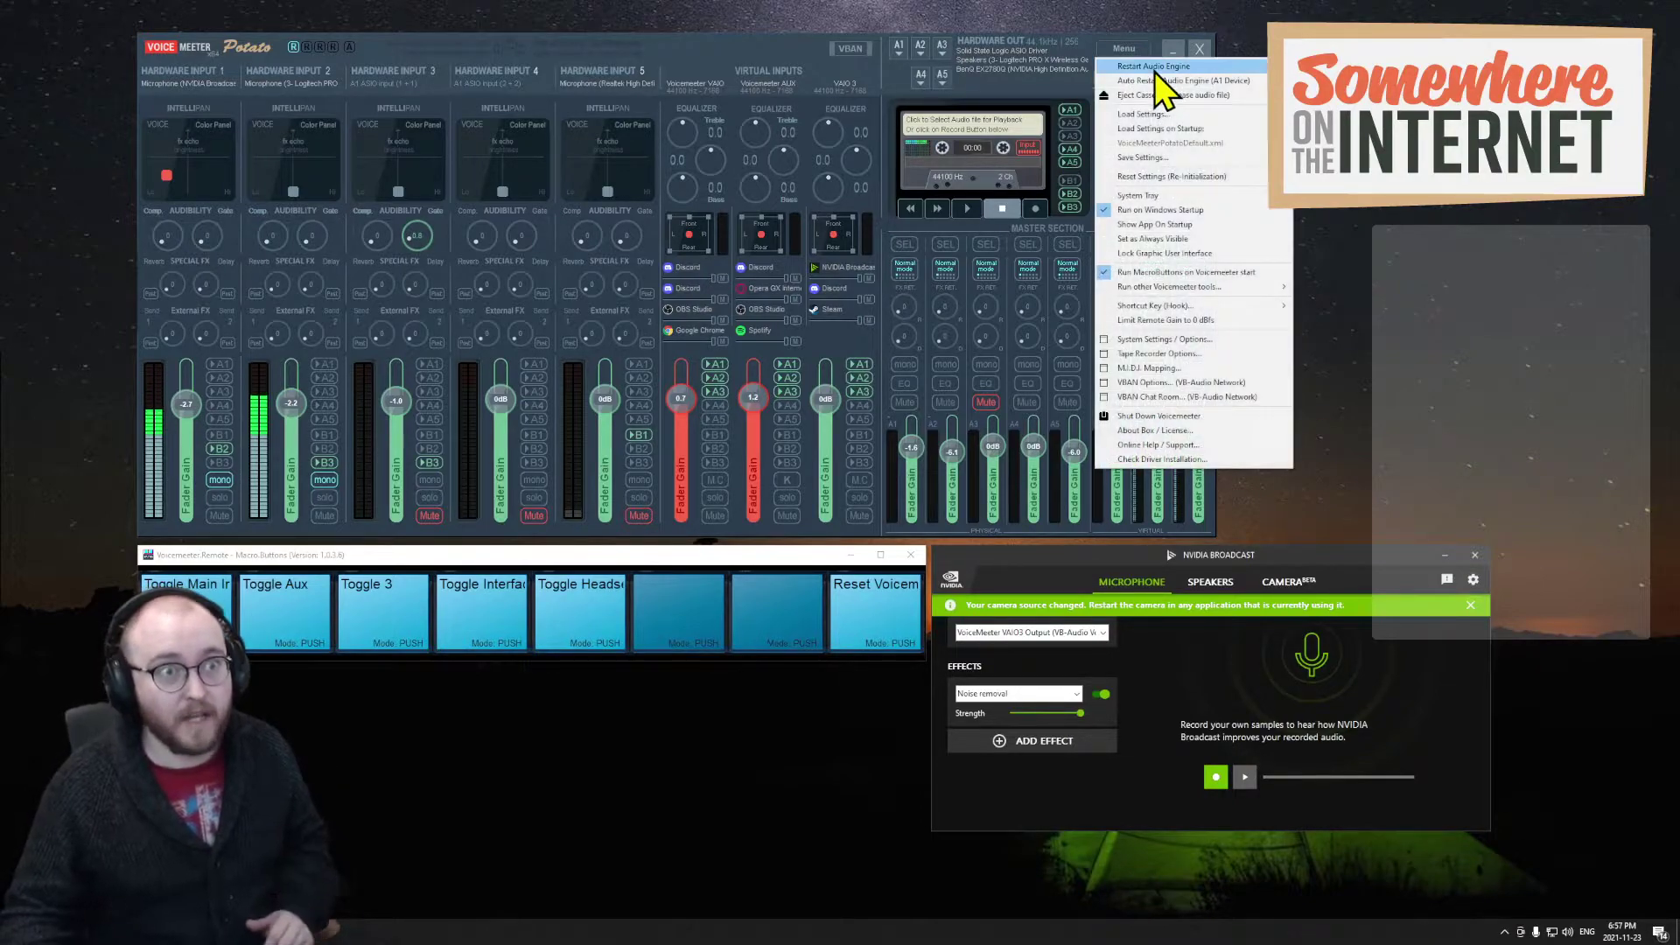
click(1153, 72)
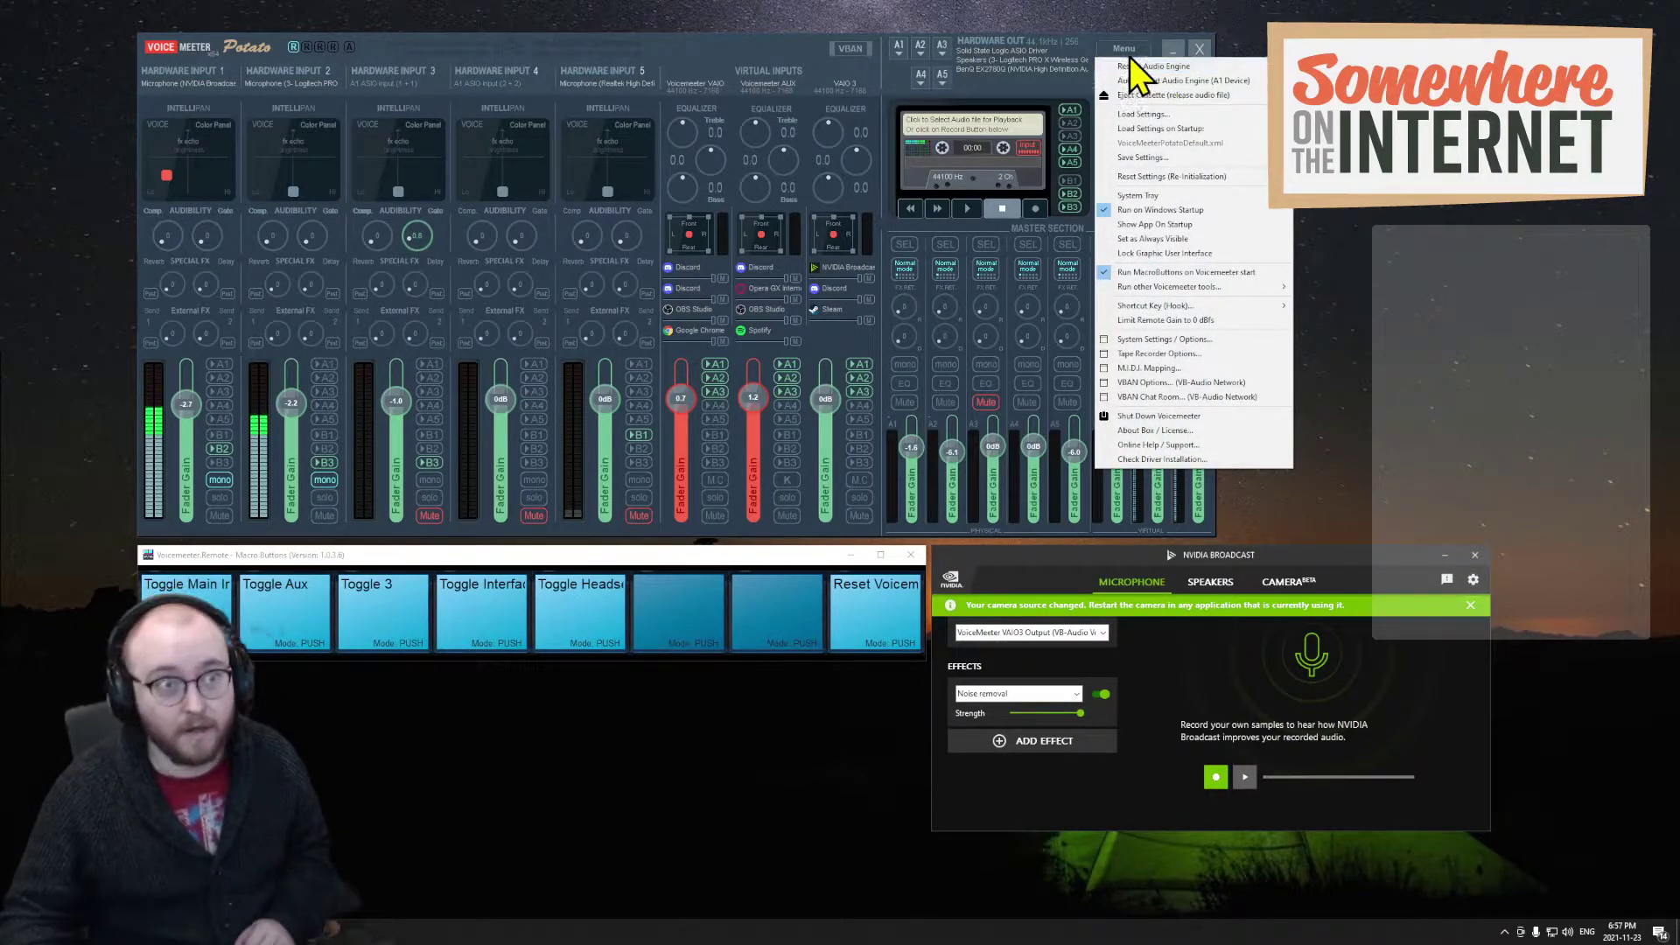
click(1129, 50)
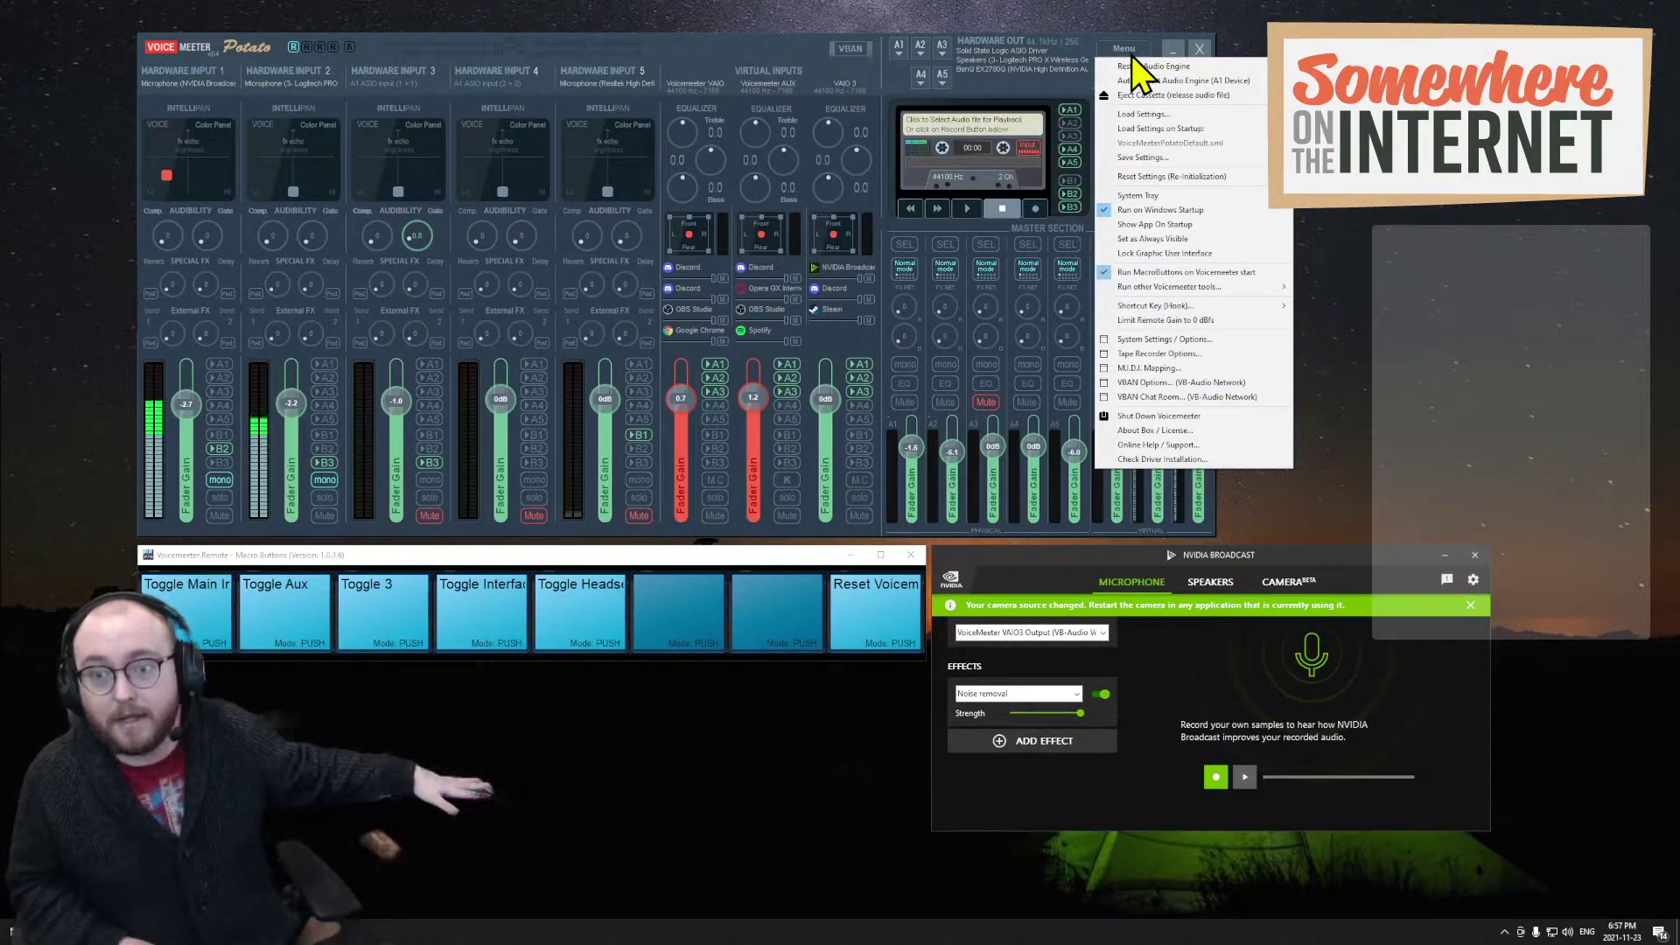
key(XF86AudioLowerVolume)
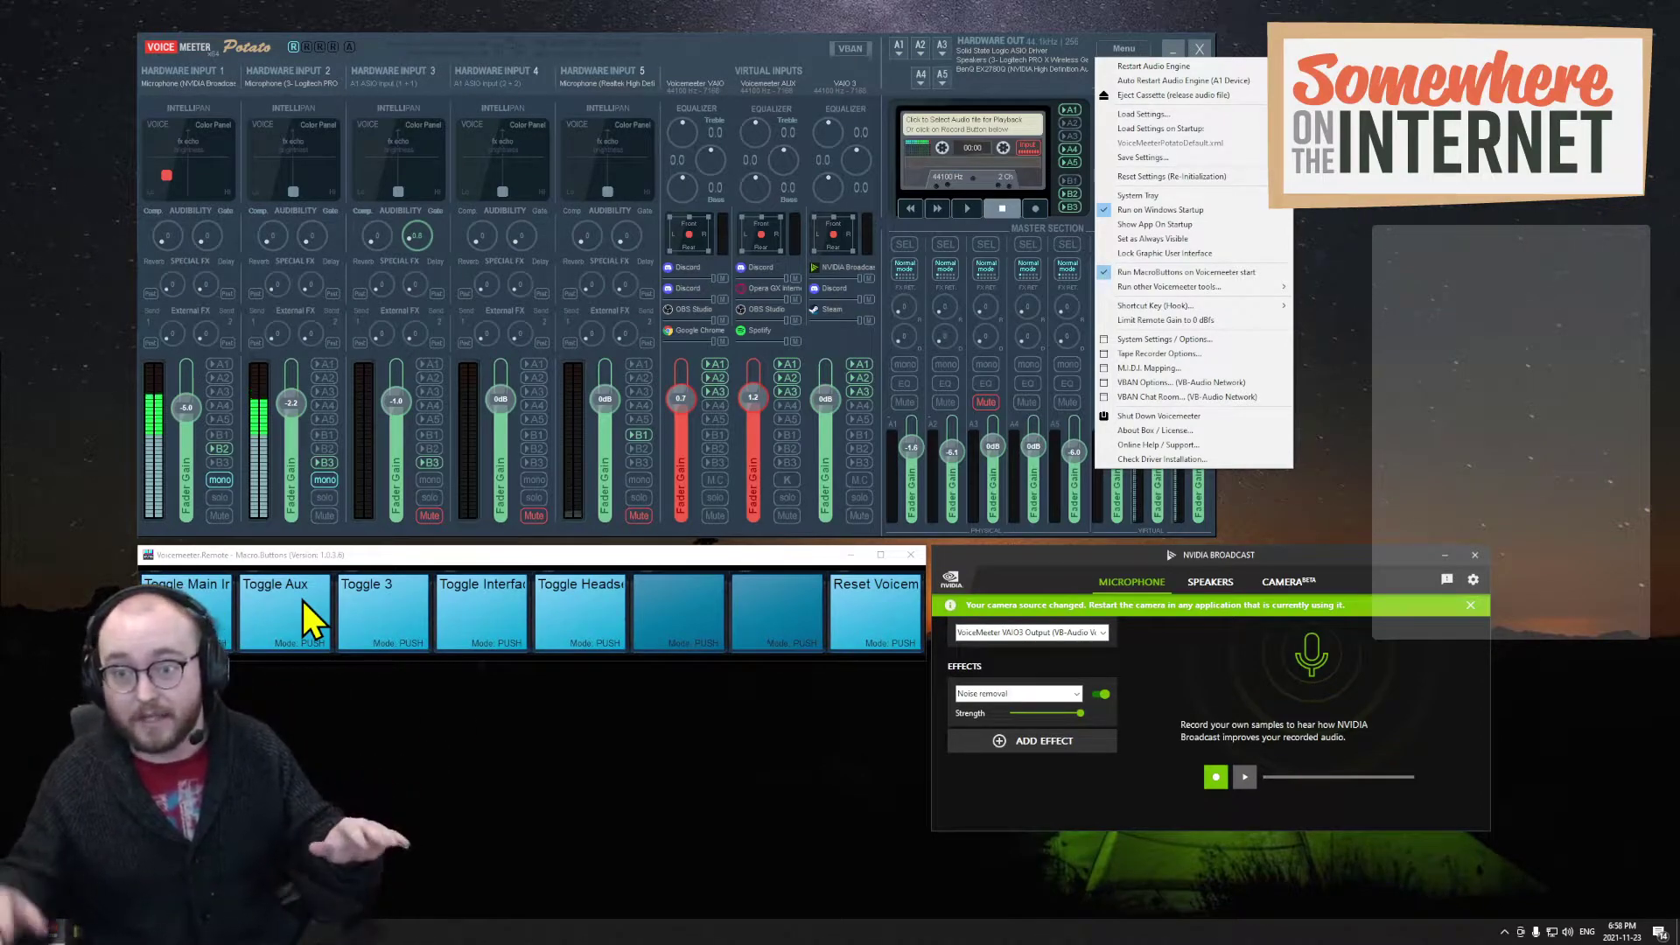
click(770, 34)
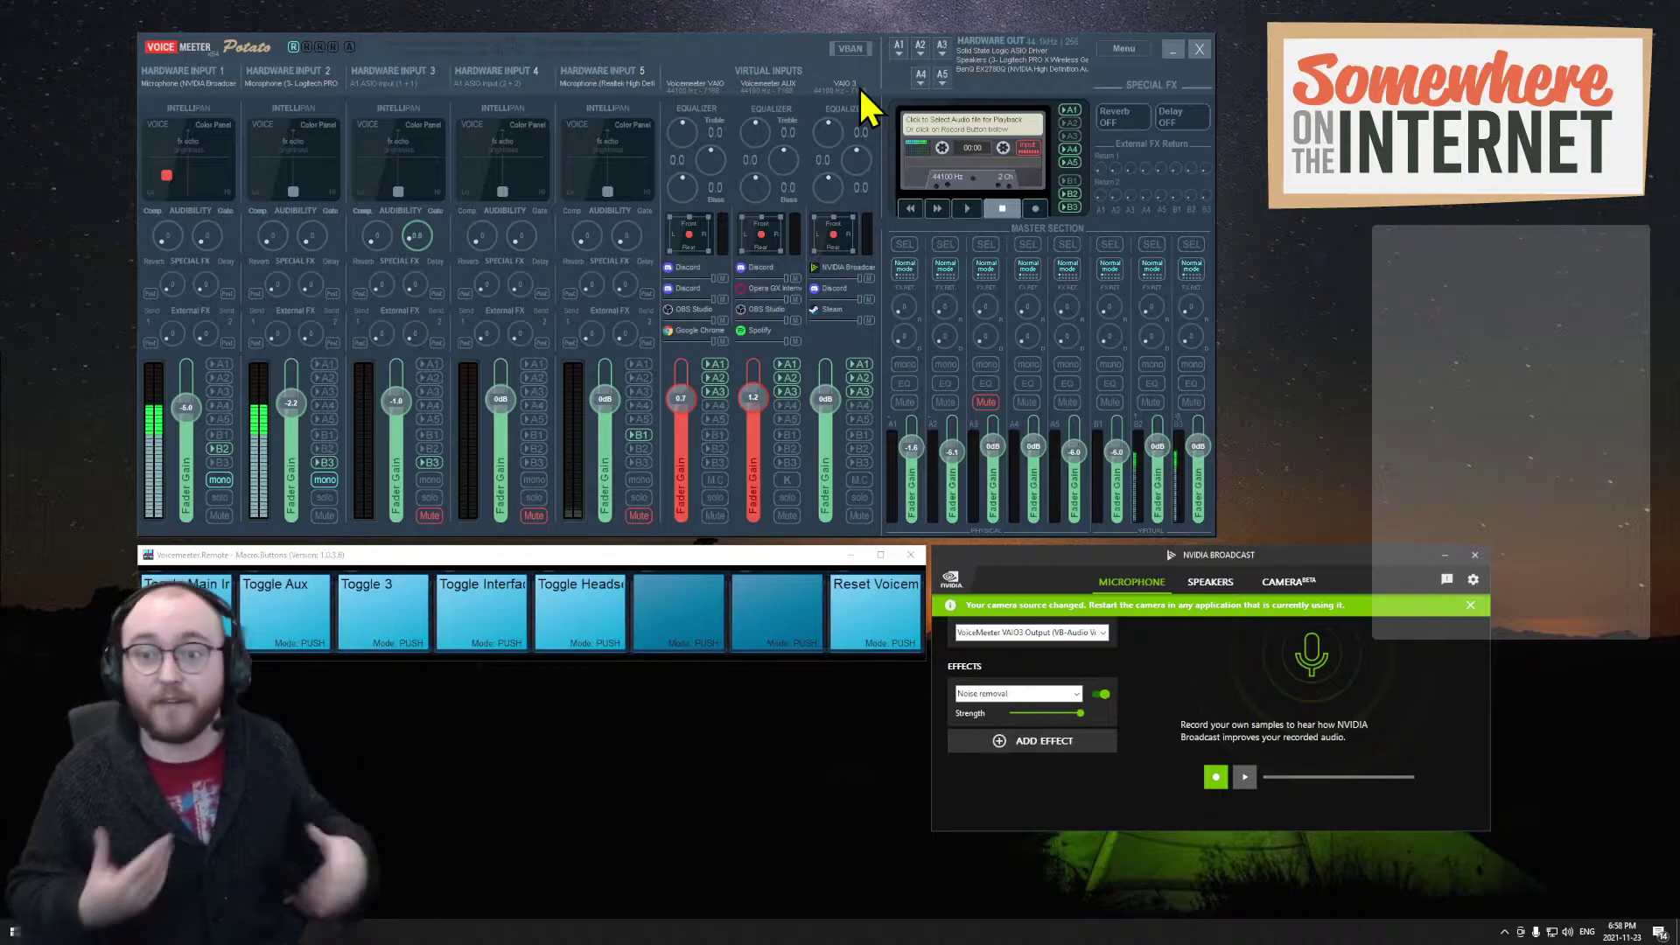
- Examine the devices available for Hardware Input 1 and for hardware outputs A1 and A2, keeping the existing selections
click(179, 84)
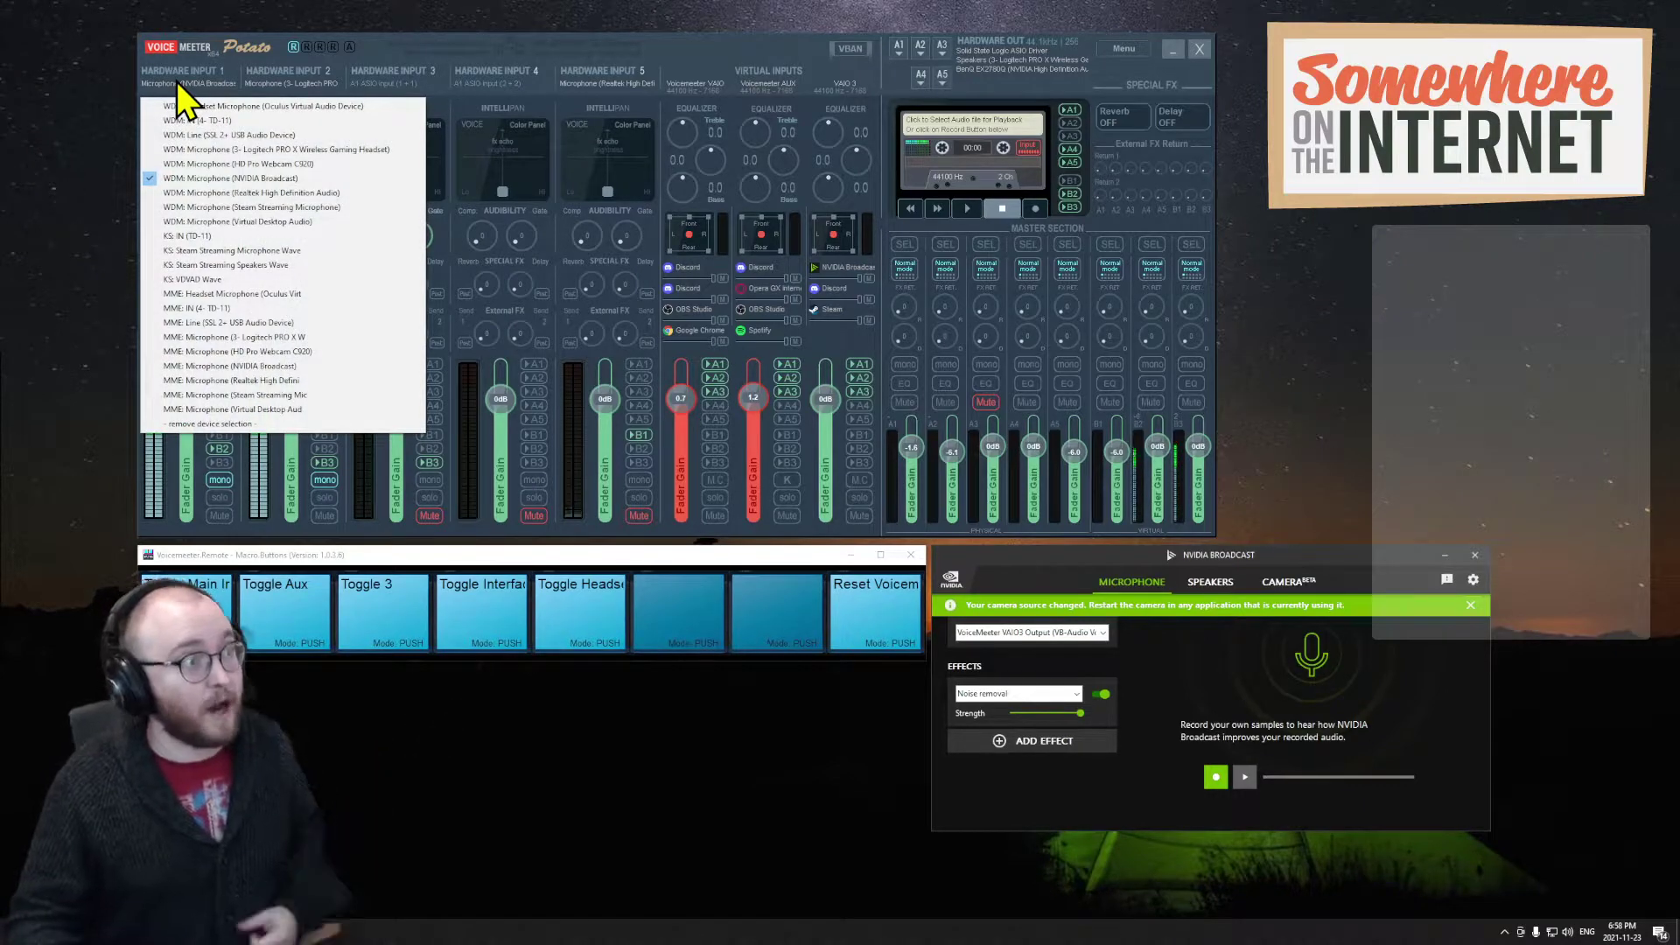
click(177, 82)
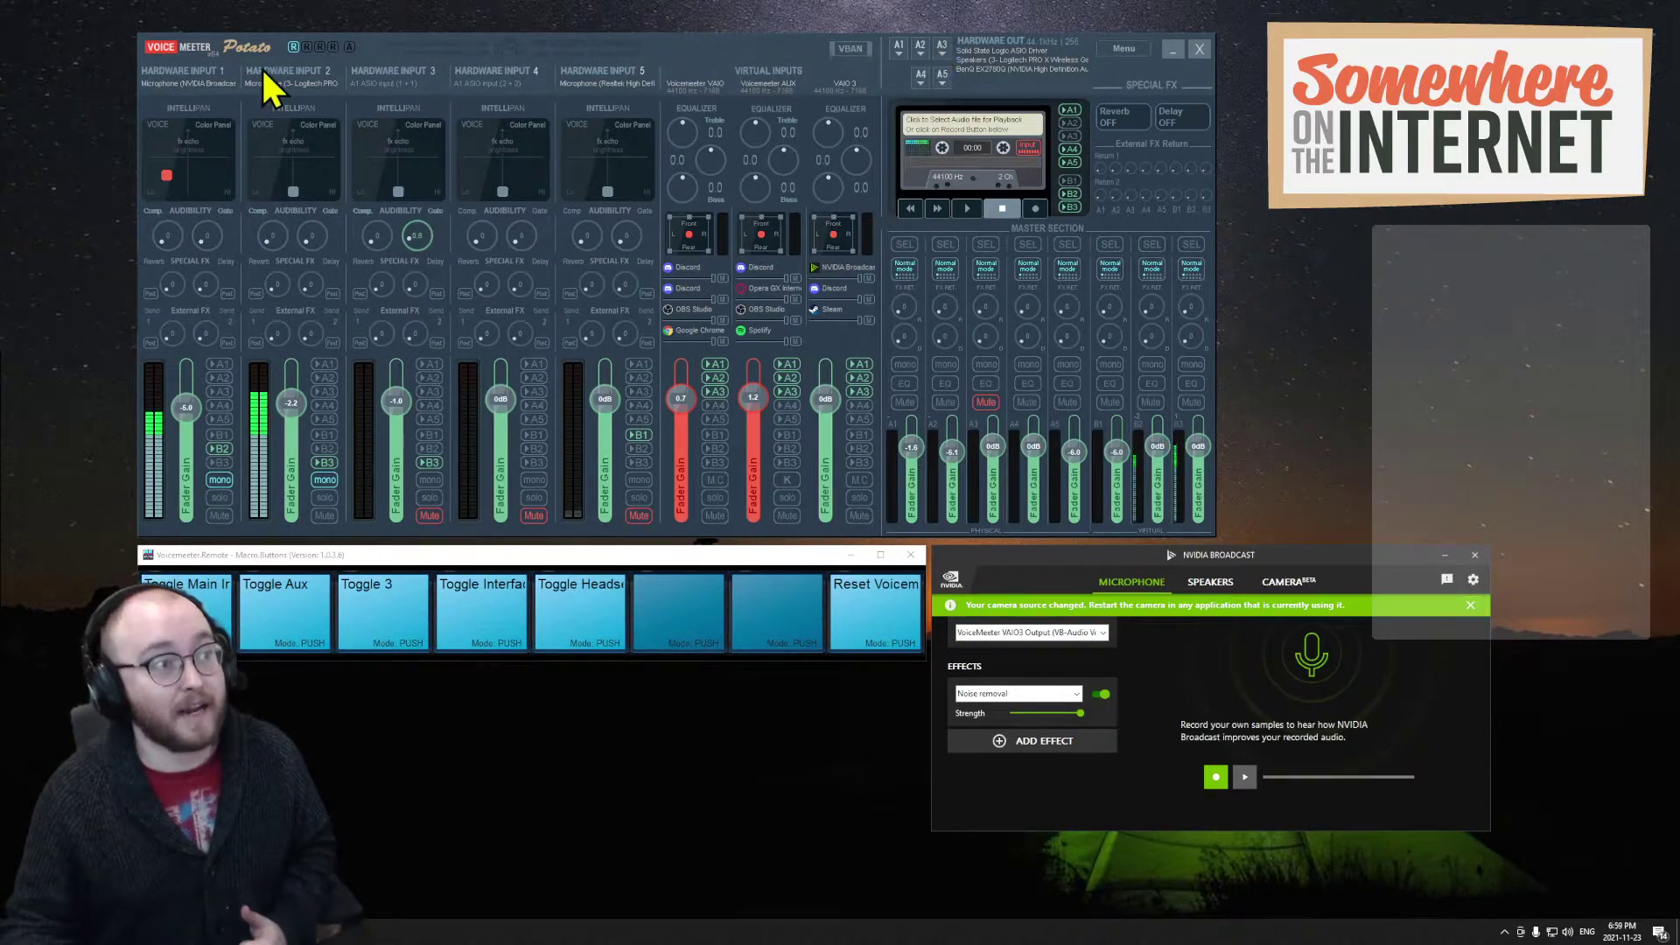
click(898, 52)
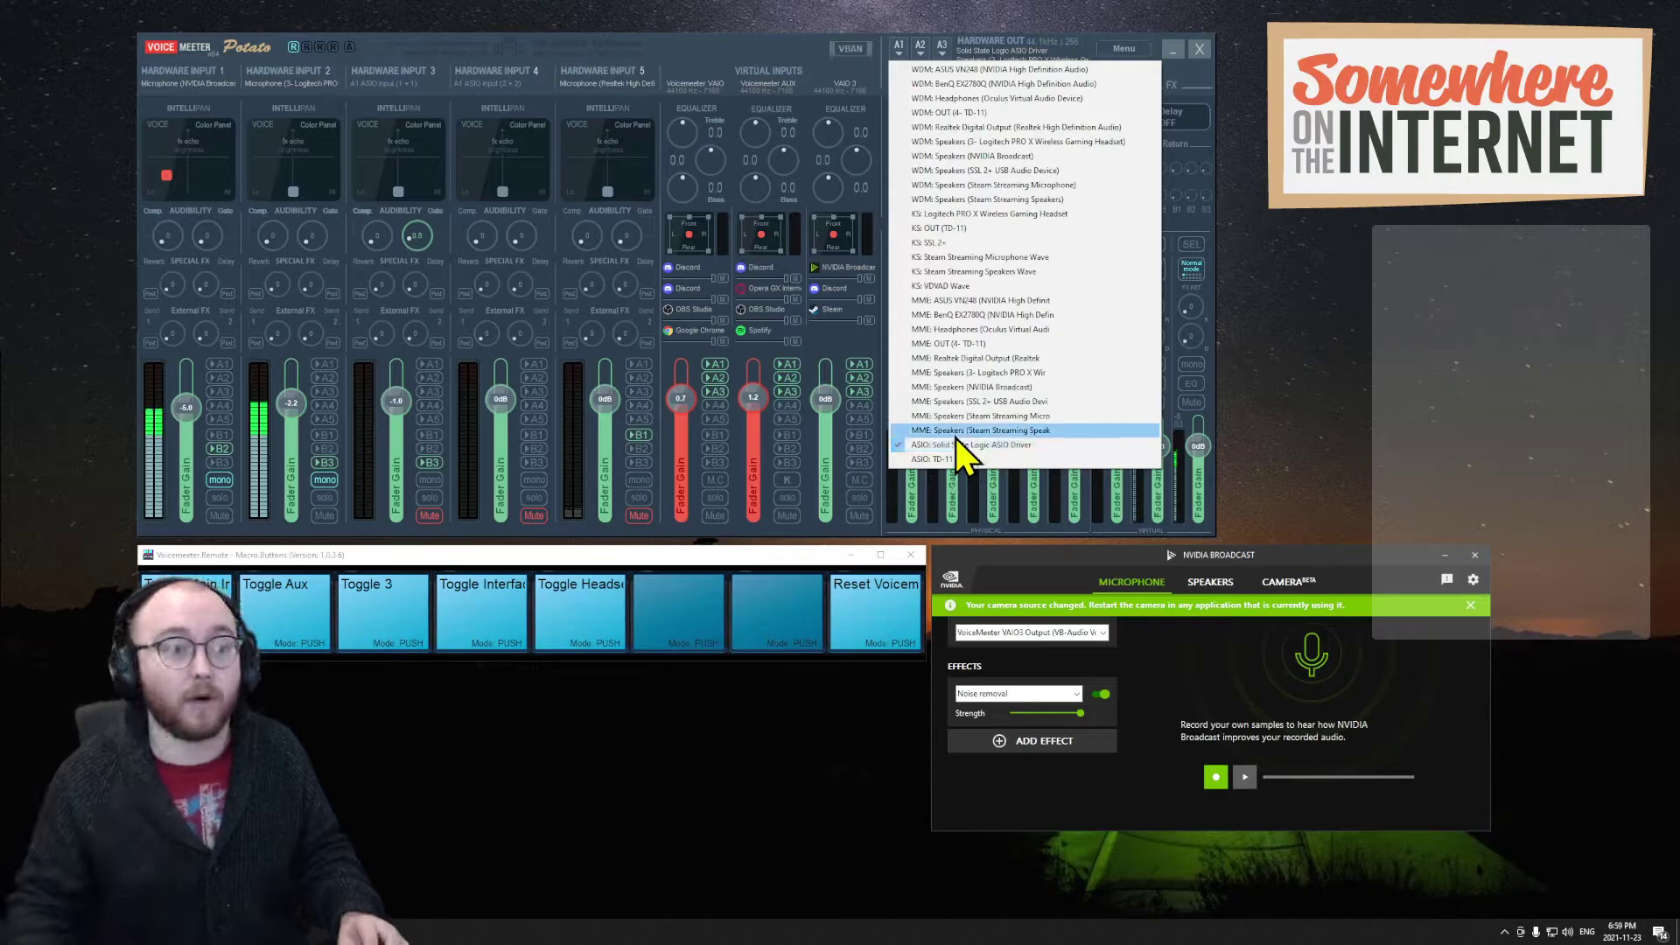
click(806, 66)
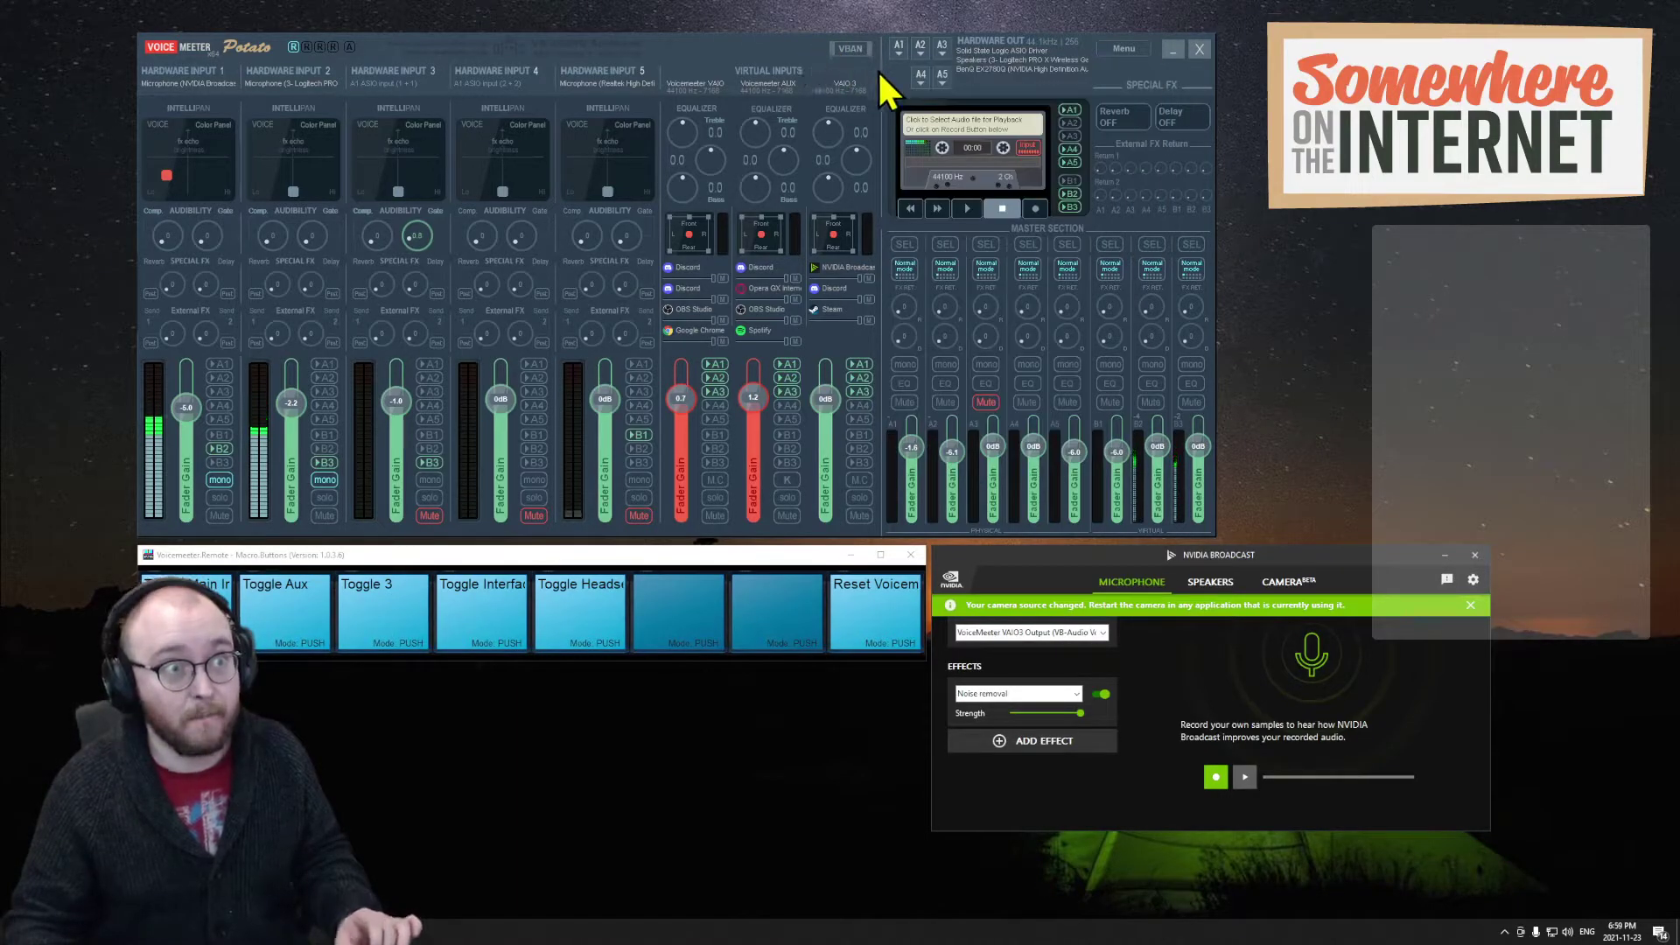
click(921, 46)
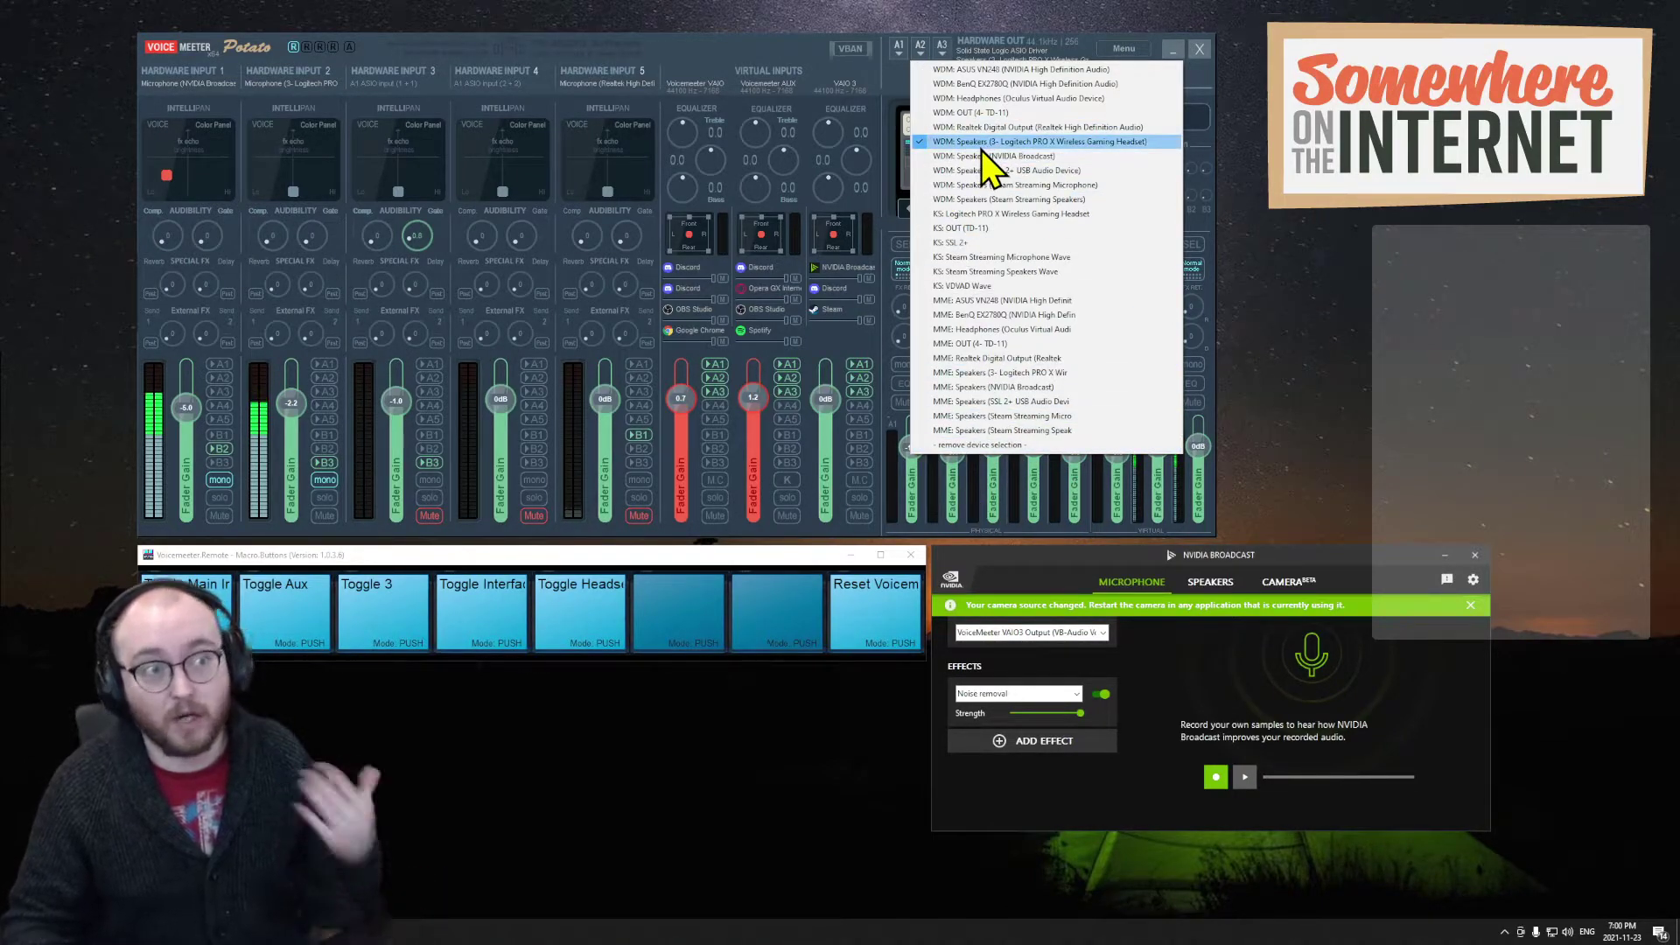
click(817, 67)
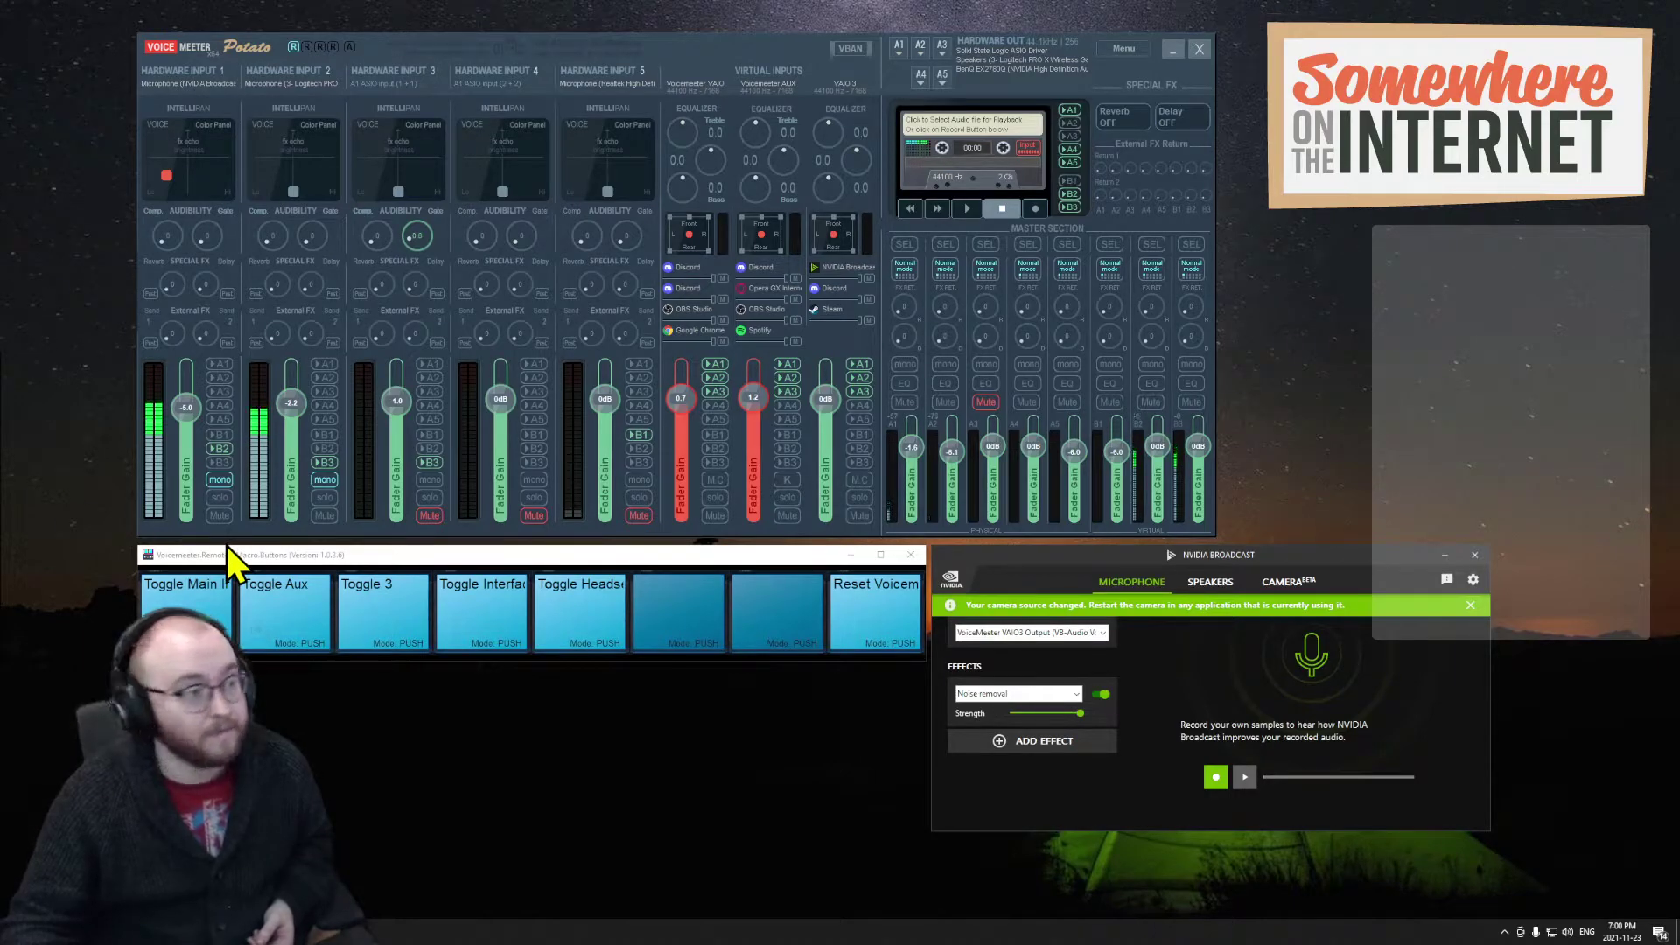
key(XF86AudioPlay)
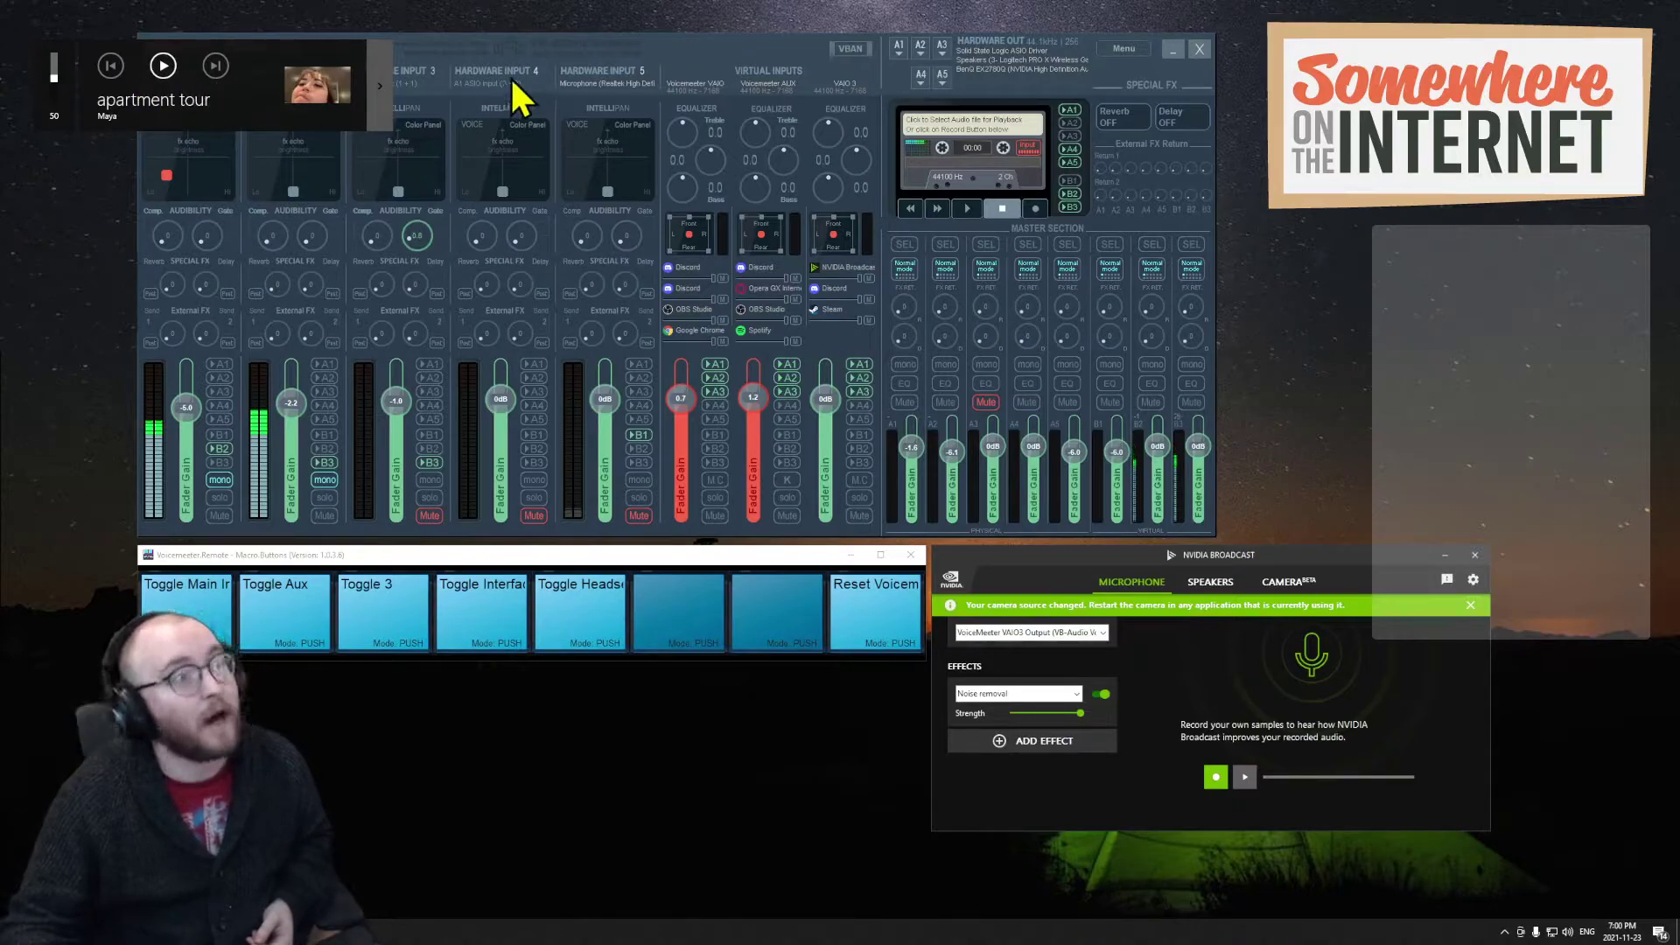
drag(508, 57, 795, 40)
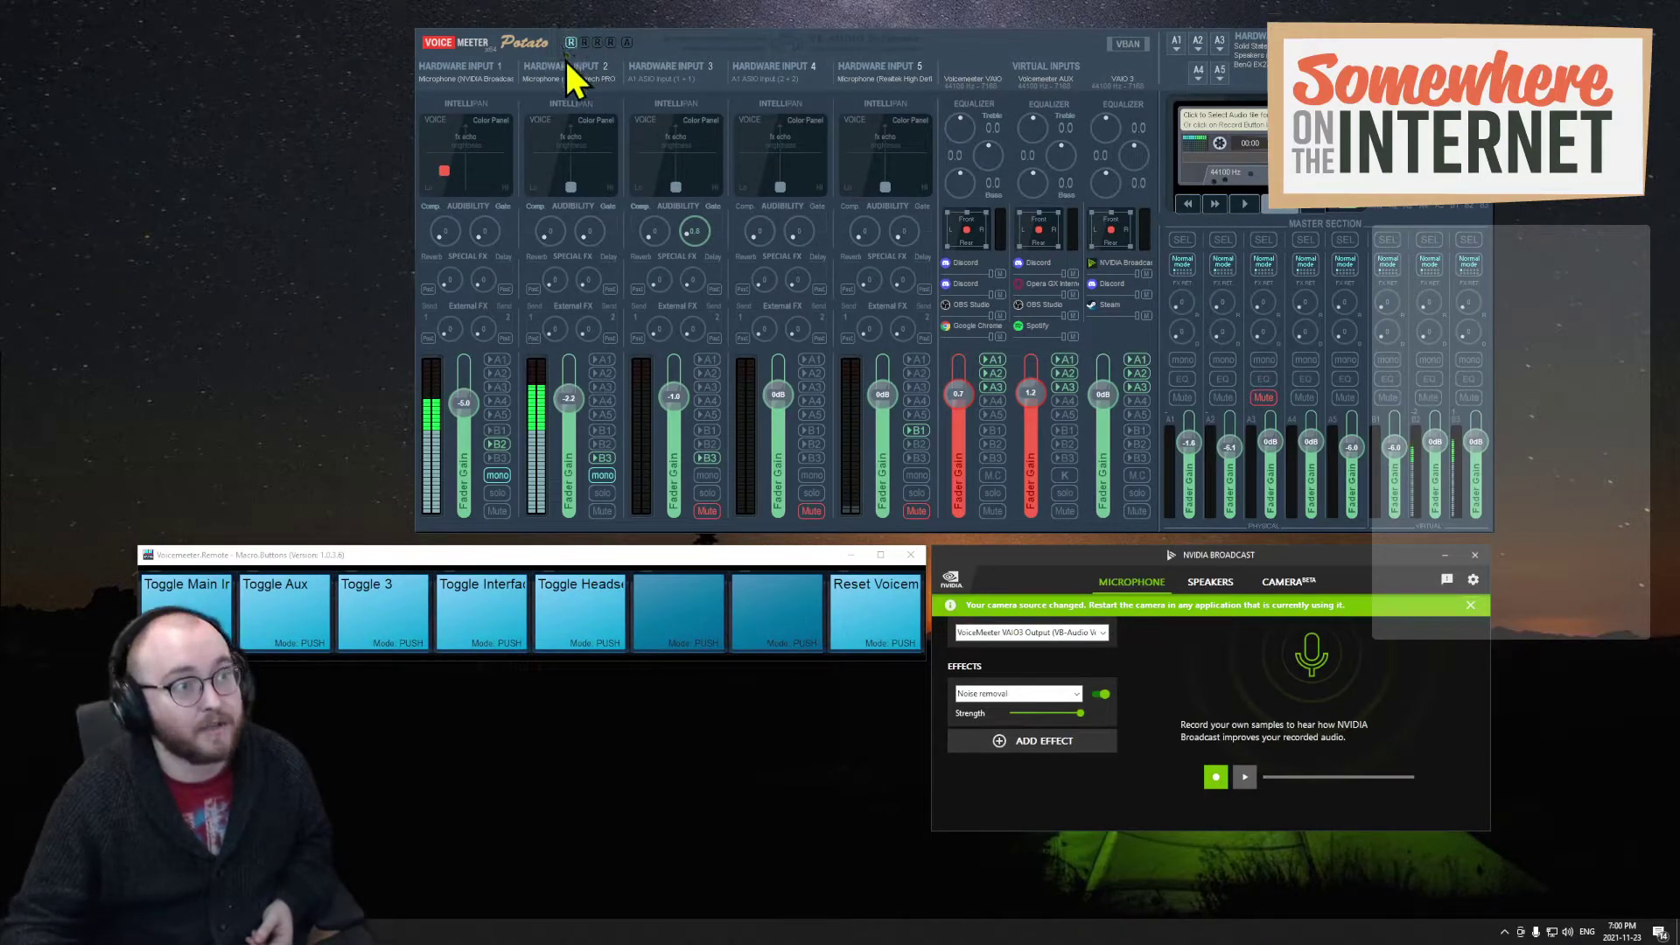
drag(783, 45, 502, 48)
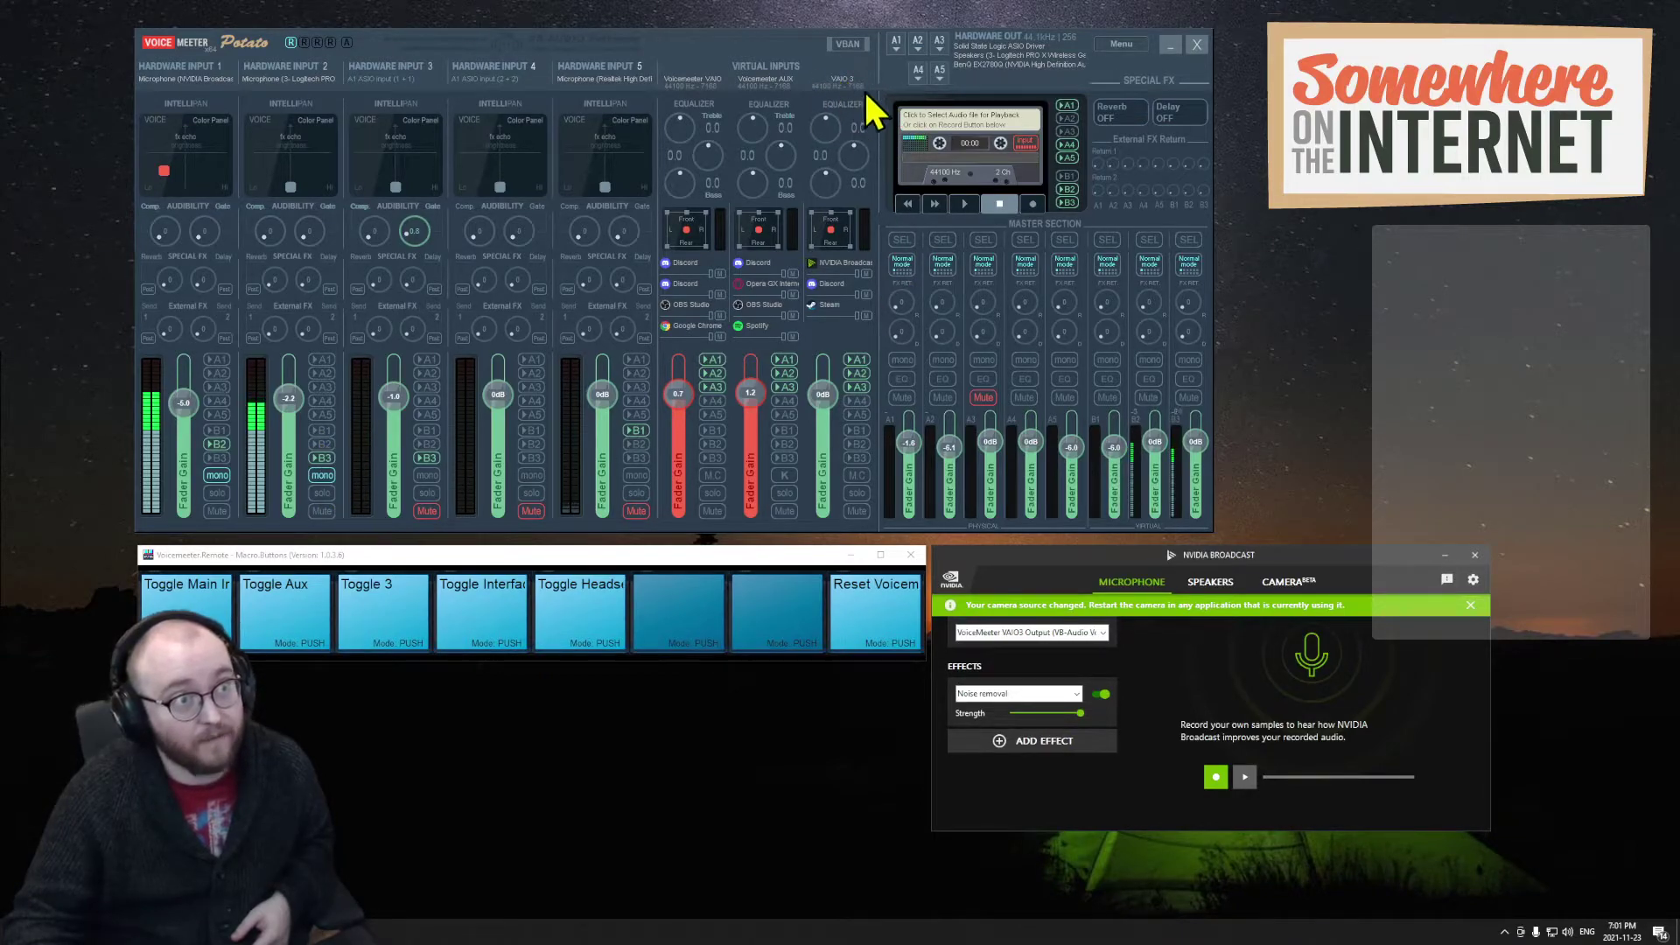
mouse_move(1224, 553)
mouse_down()
mouse_move(1301, 560)
mouse_move(1247, 560)
mouse_up()
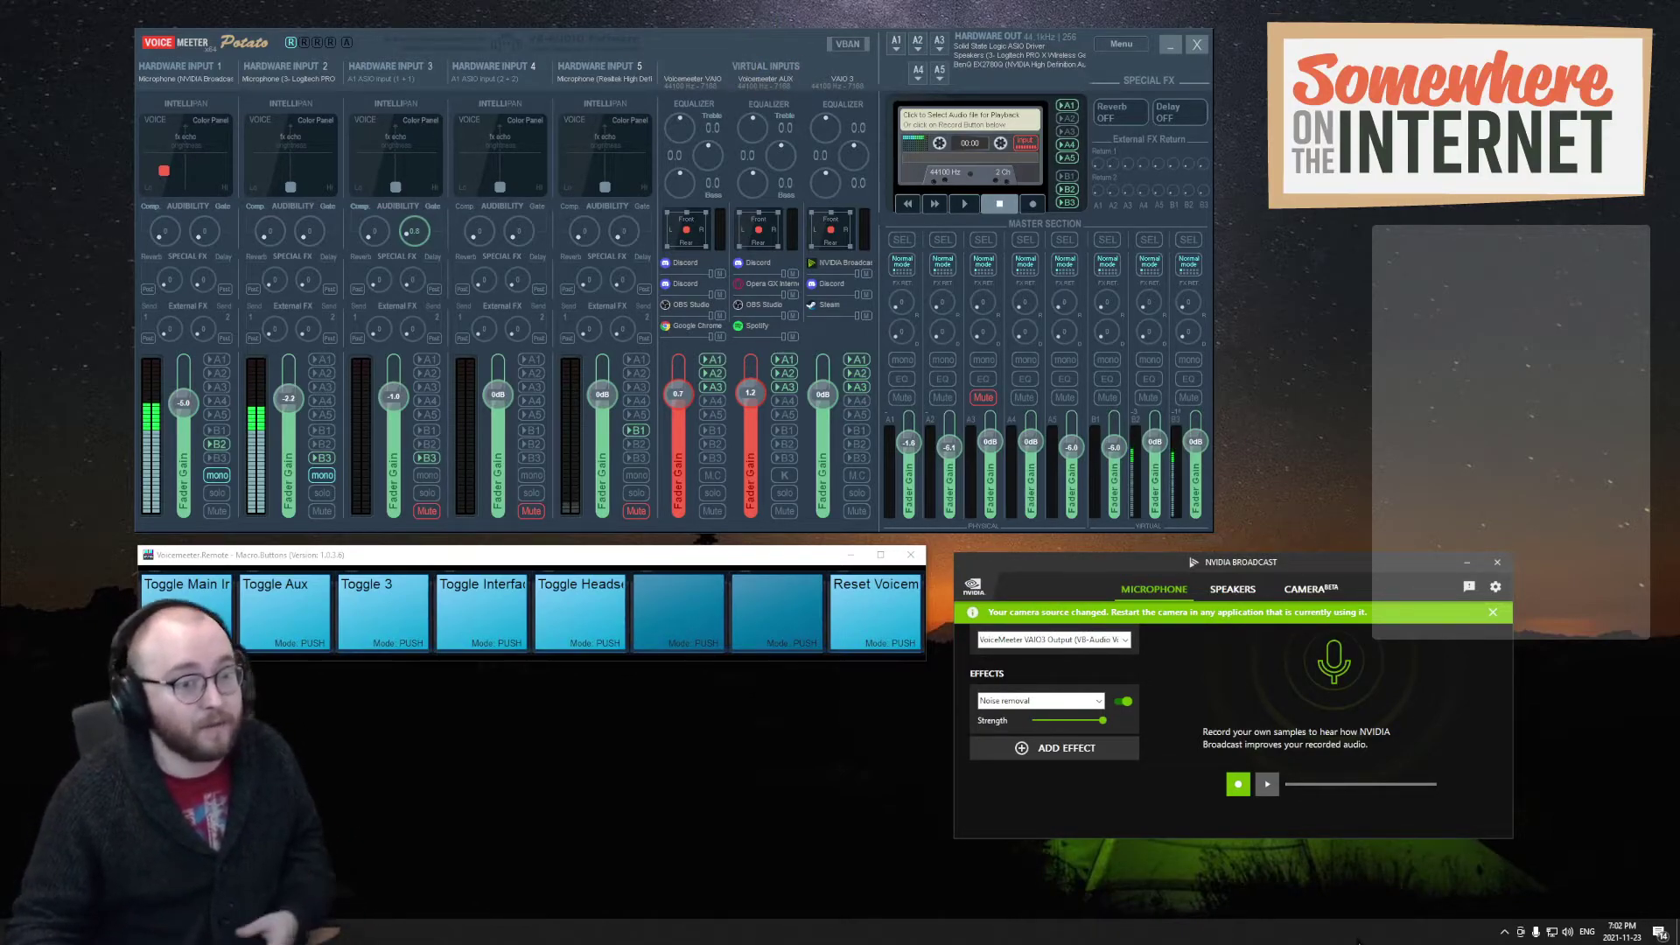
- Check which device Windows uses for default playback and view the system sound options
click(1568, 935)
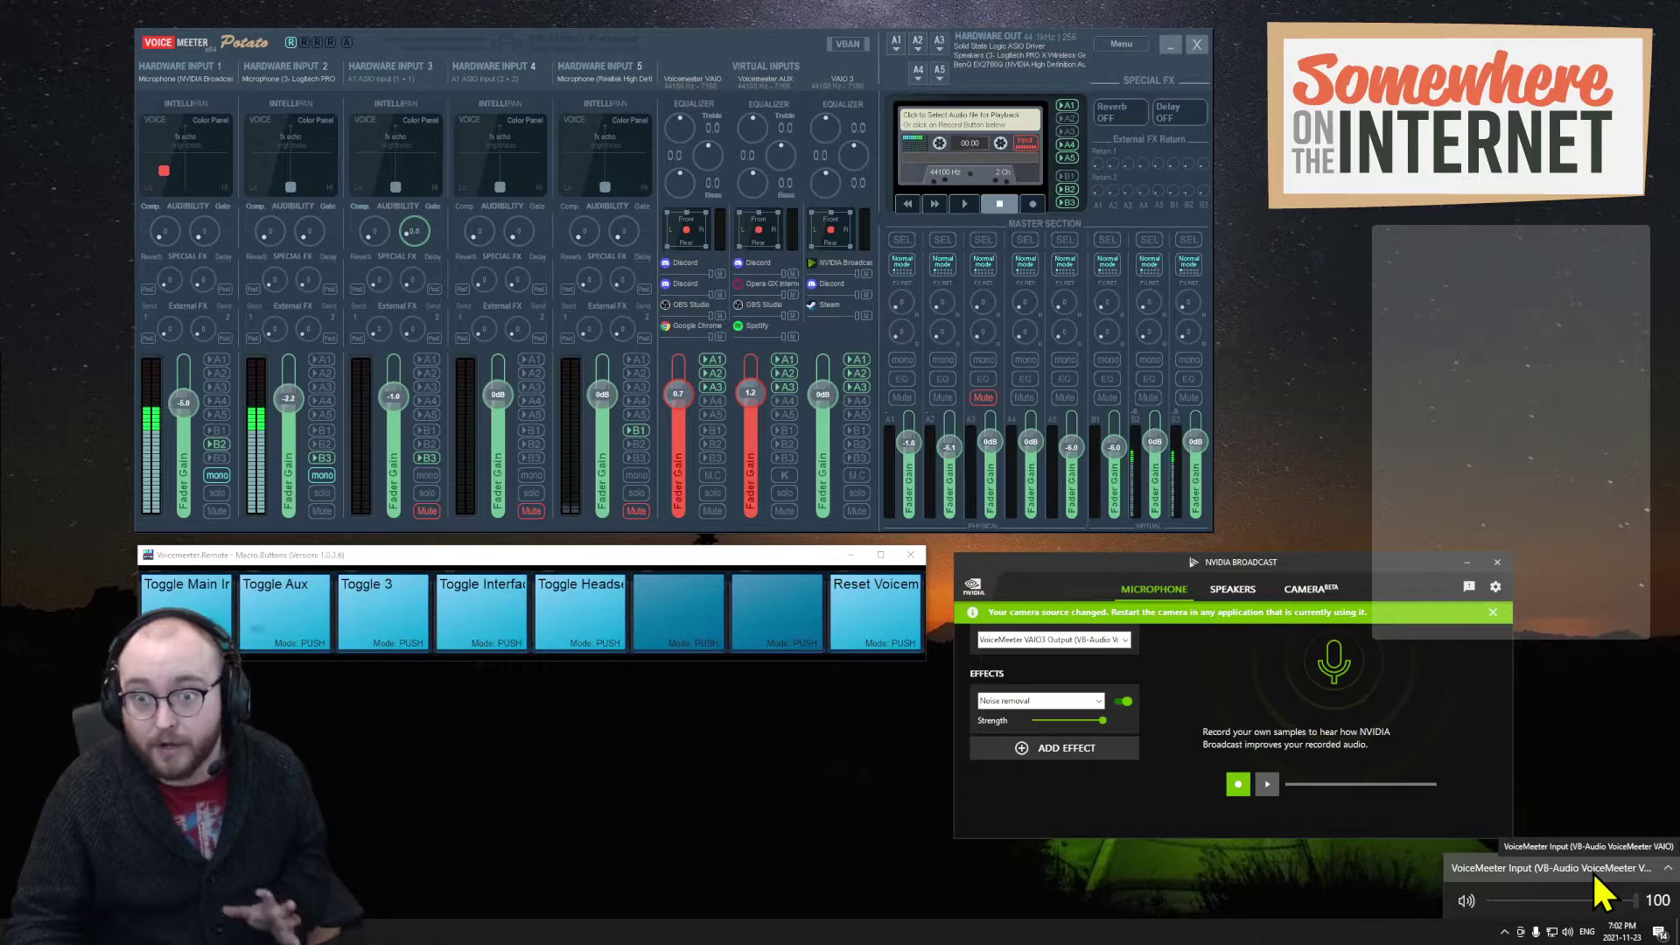
click(723, 780)
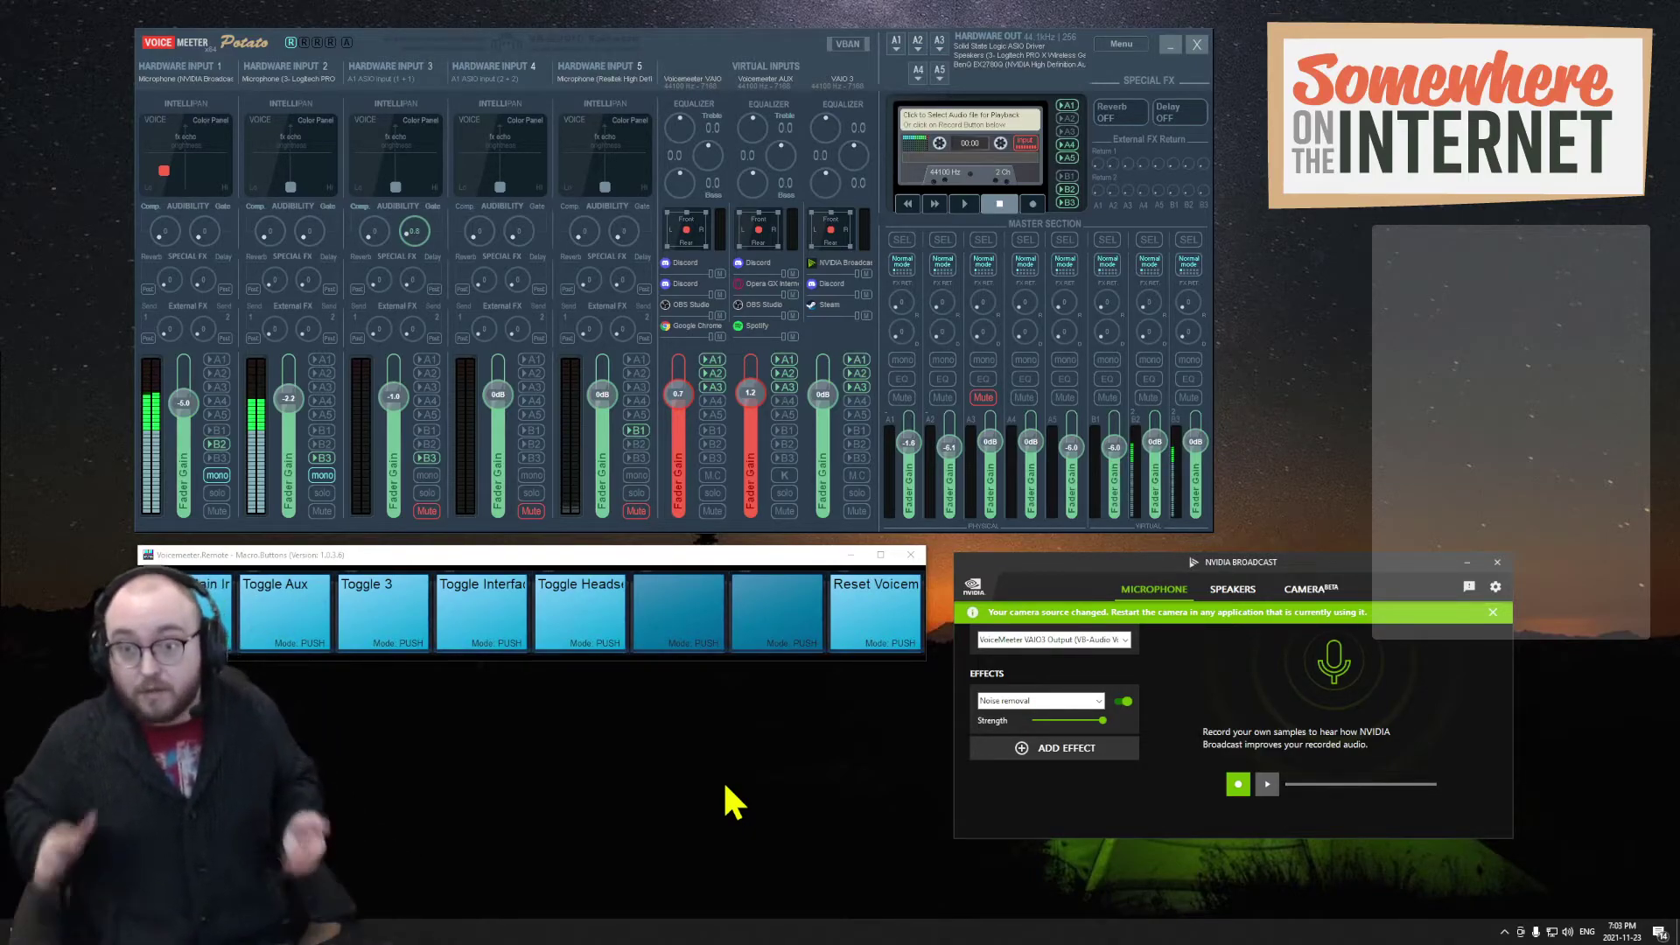
right_click(1567, 931)
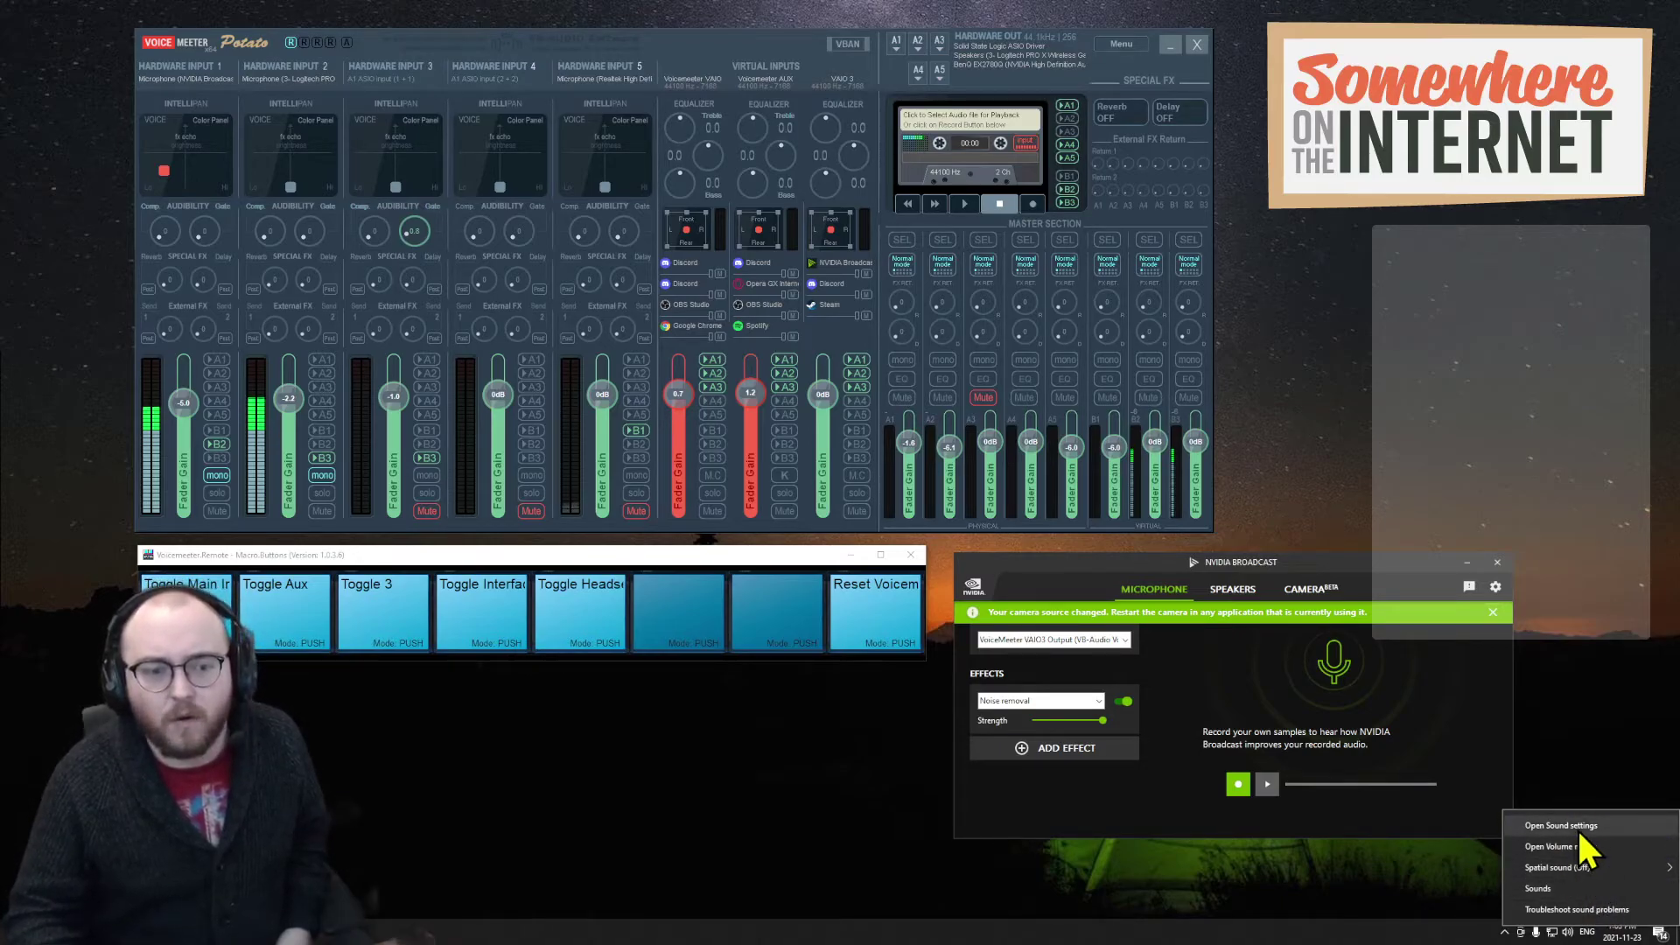
click(1349, 885)
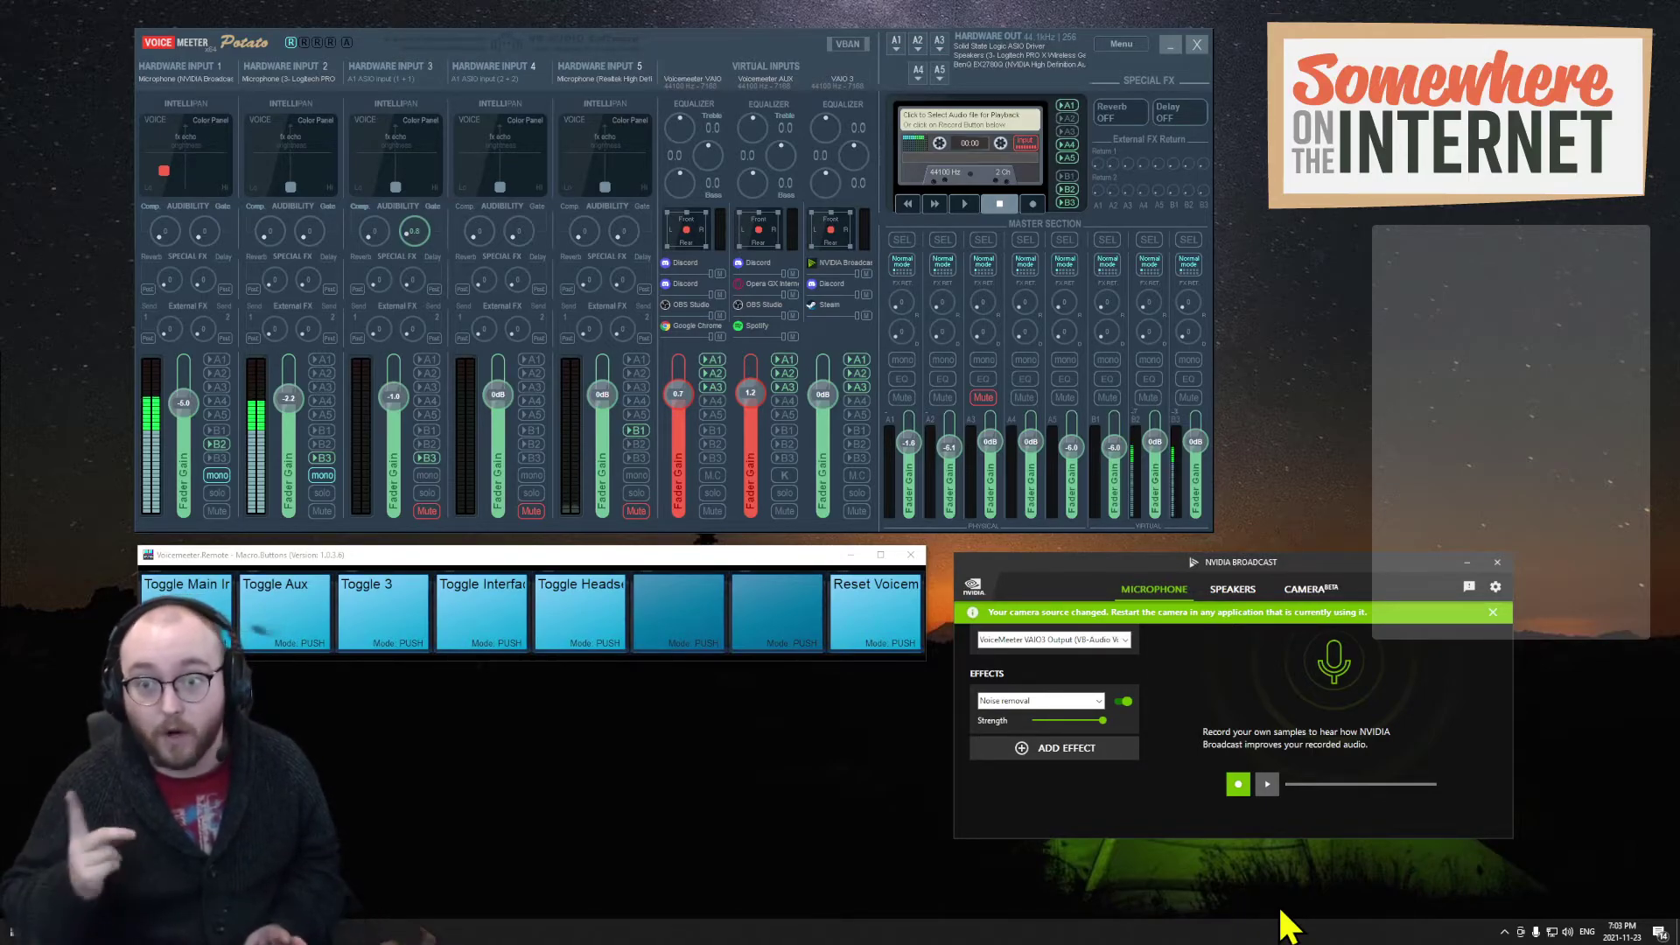
- Switch to the EarTrumpet mixer, examine the apps under each playback device, and open Spotify's controls under VoiceMeeter Aux Input
click(1504, 932)
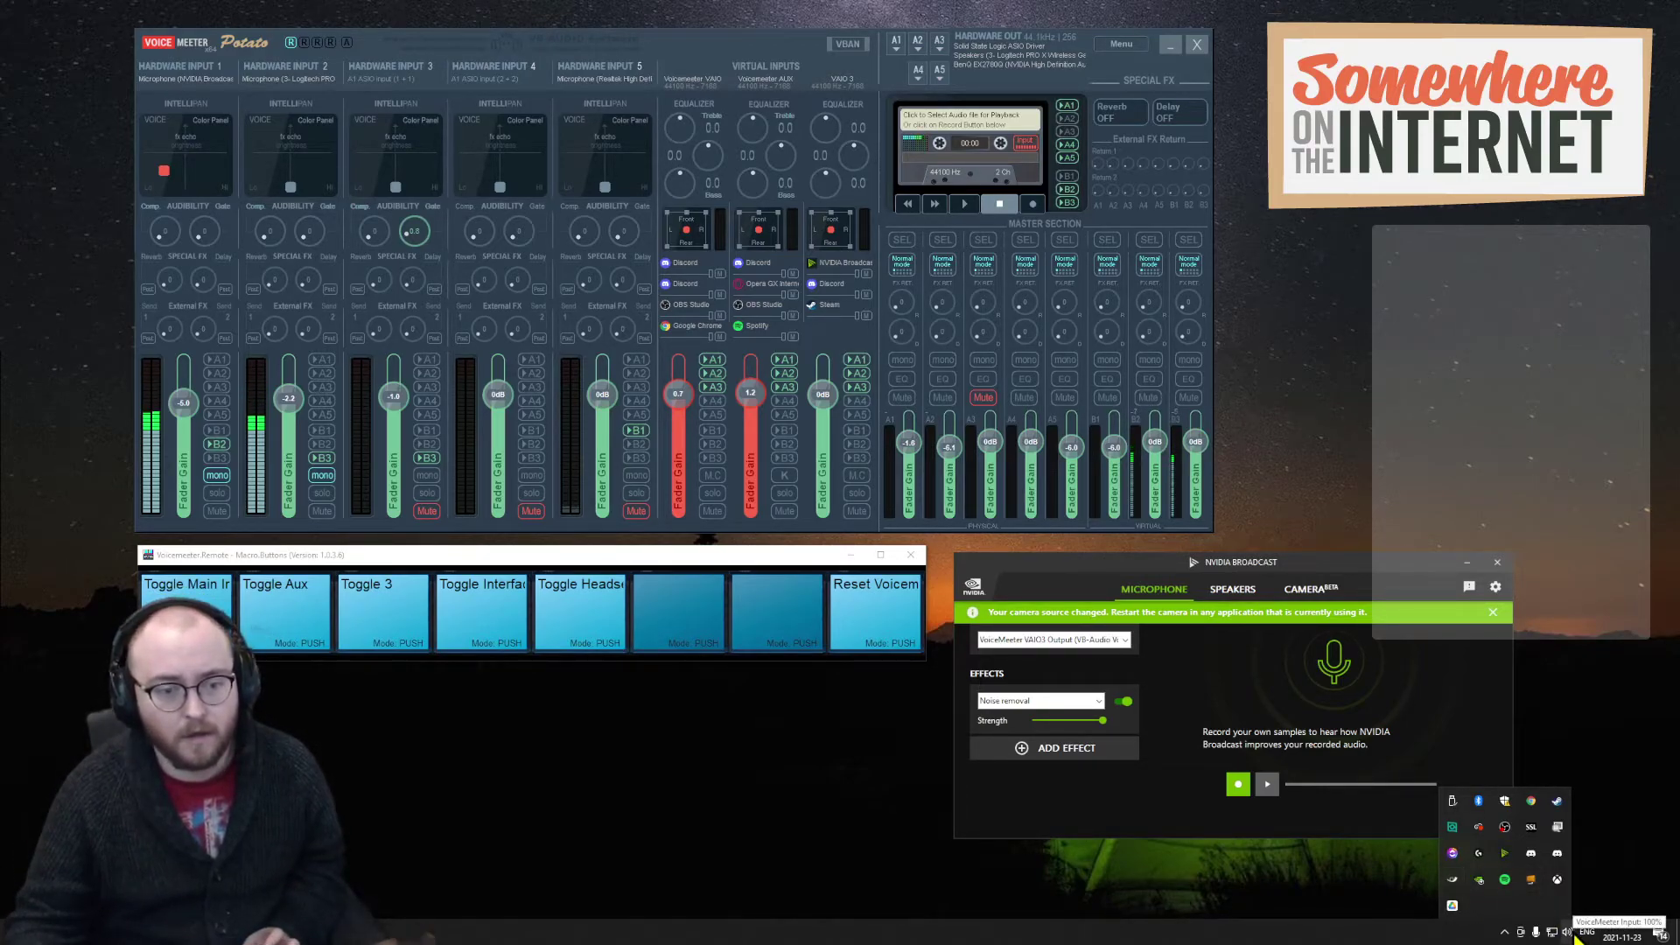
click(1450, 880)
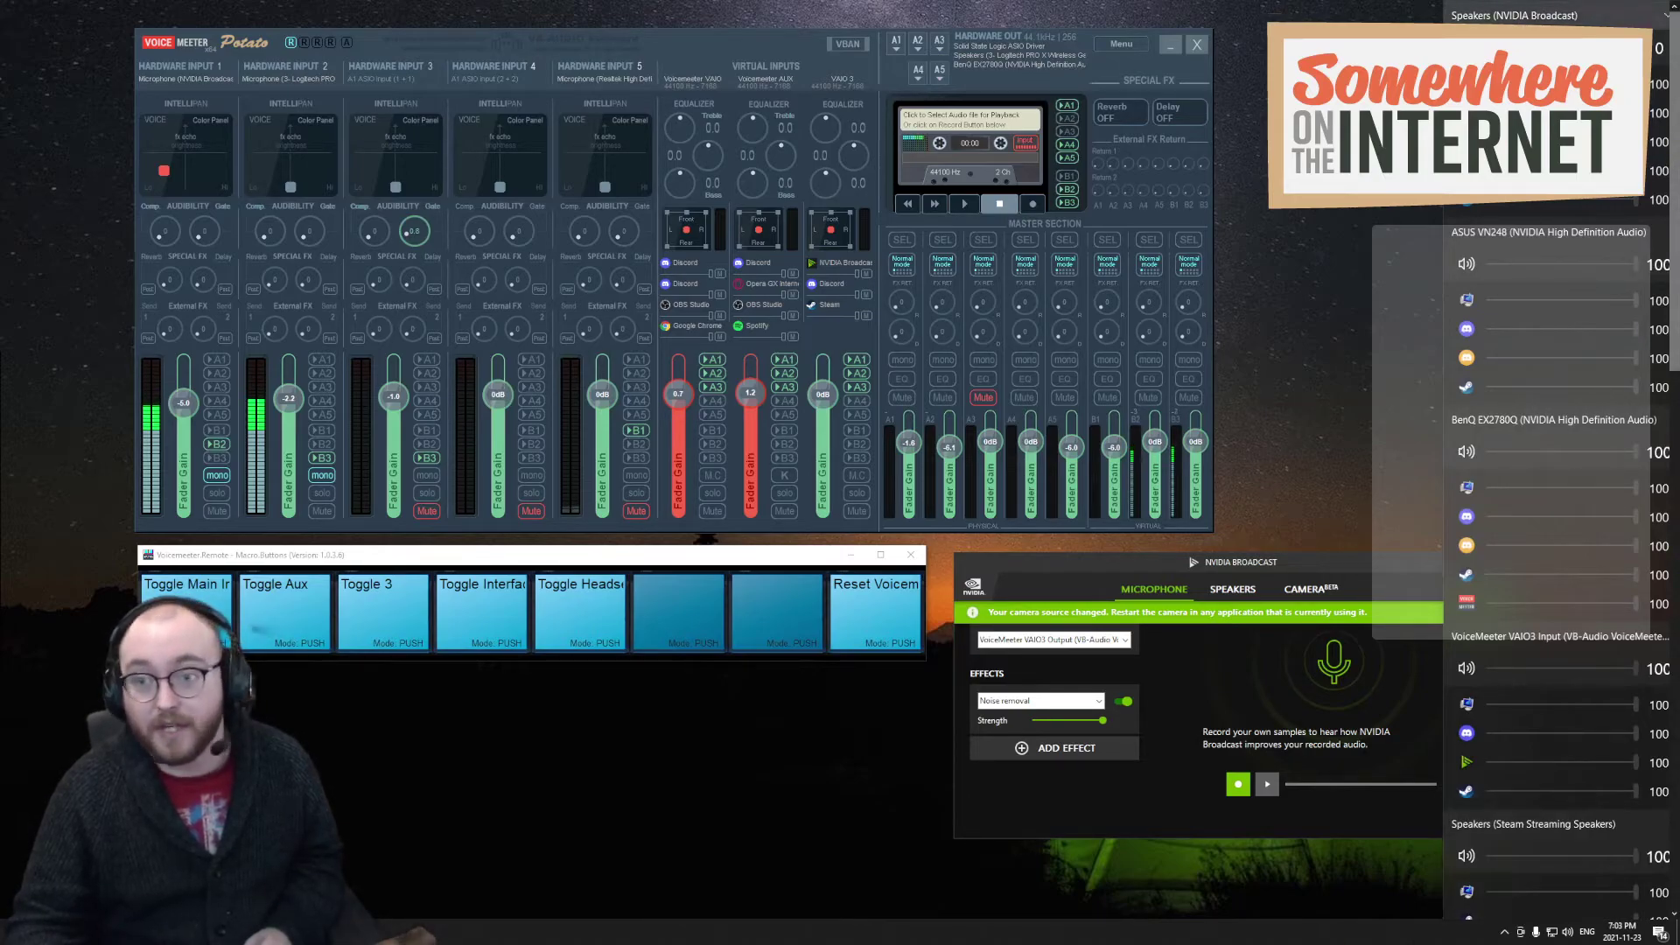
click(1666, 15)
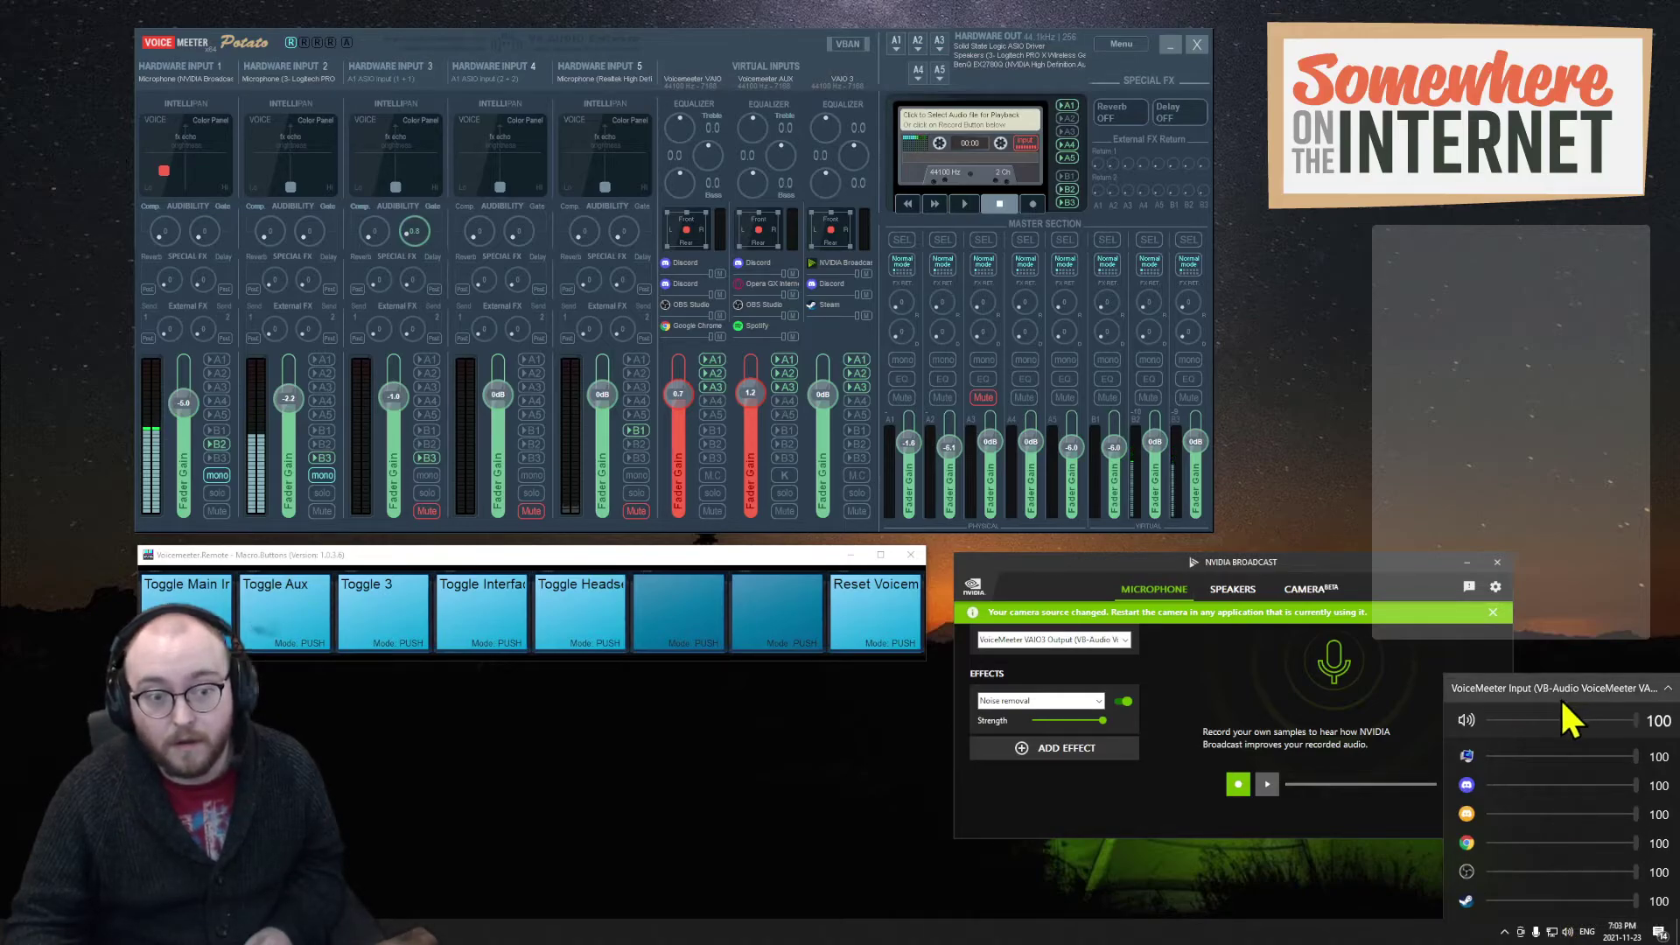
click(1606, 694)
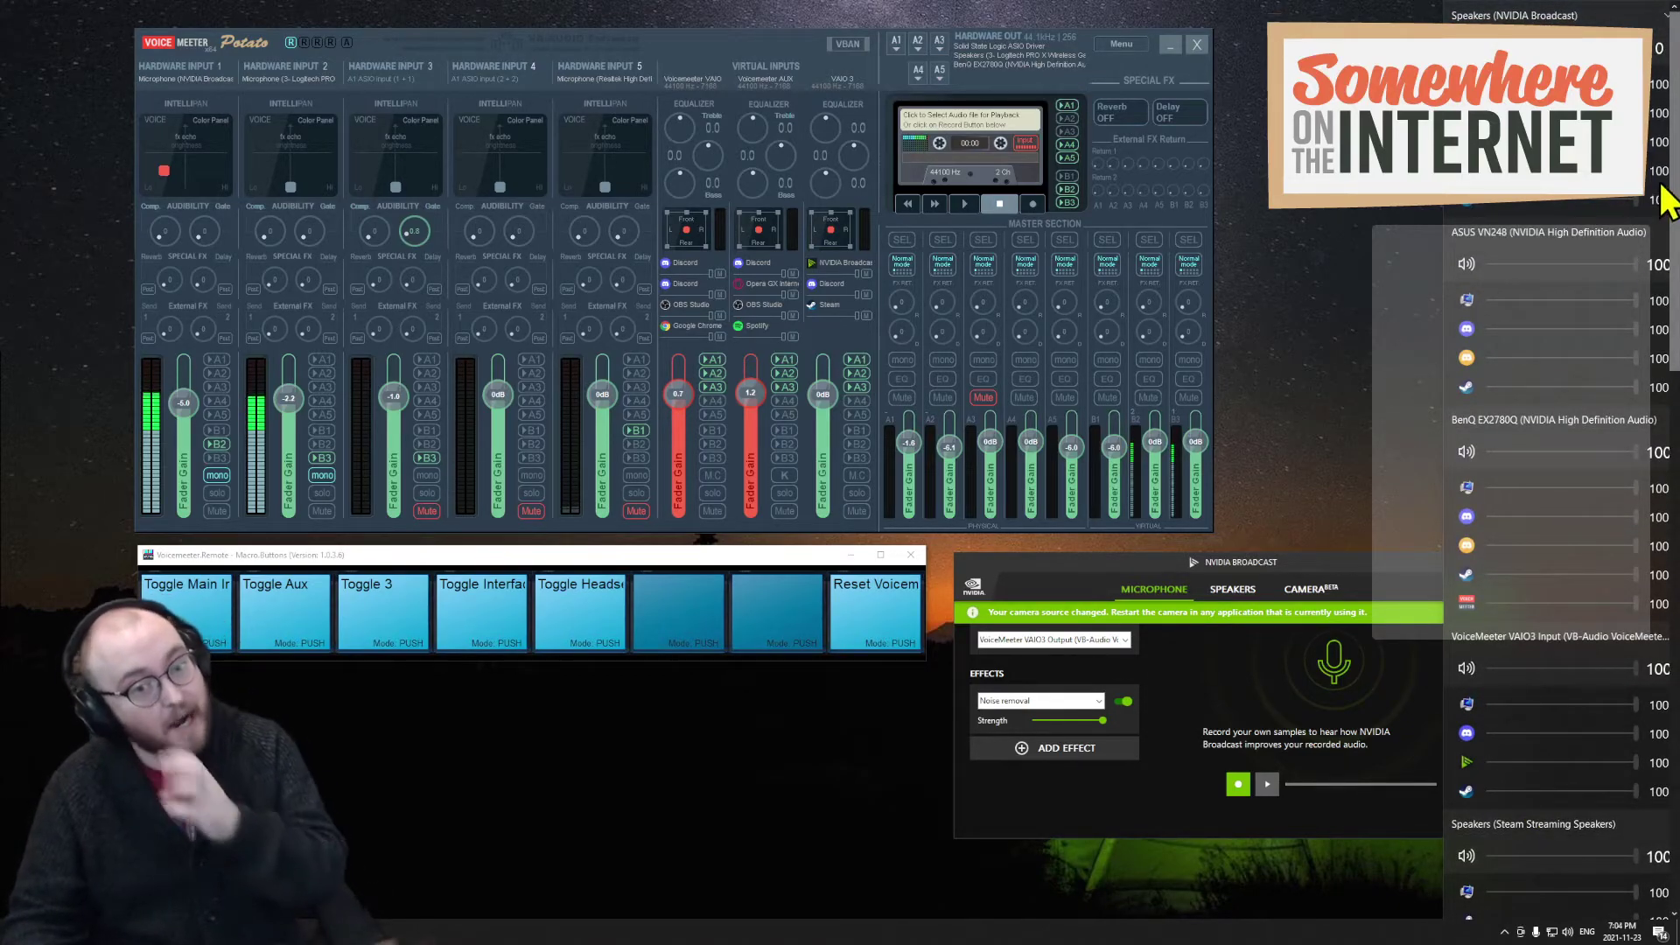
scroll(1670, 206, down, 1)
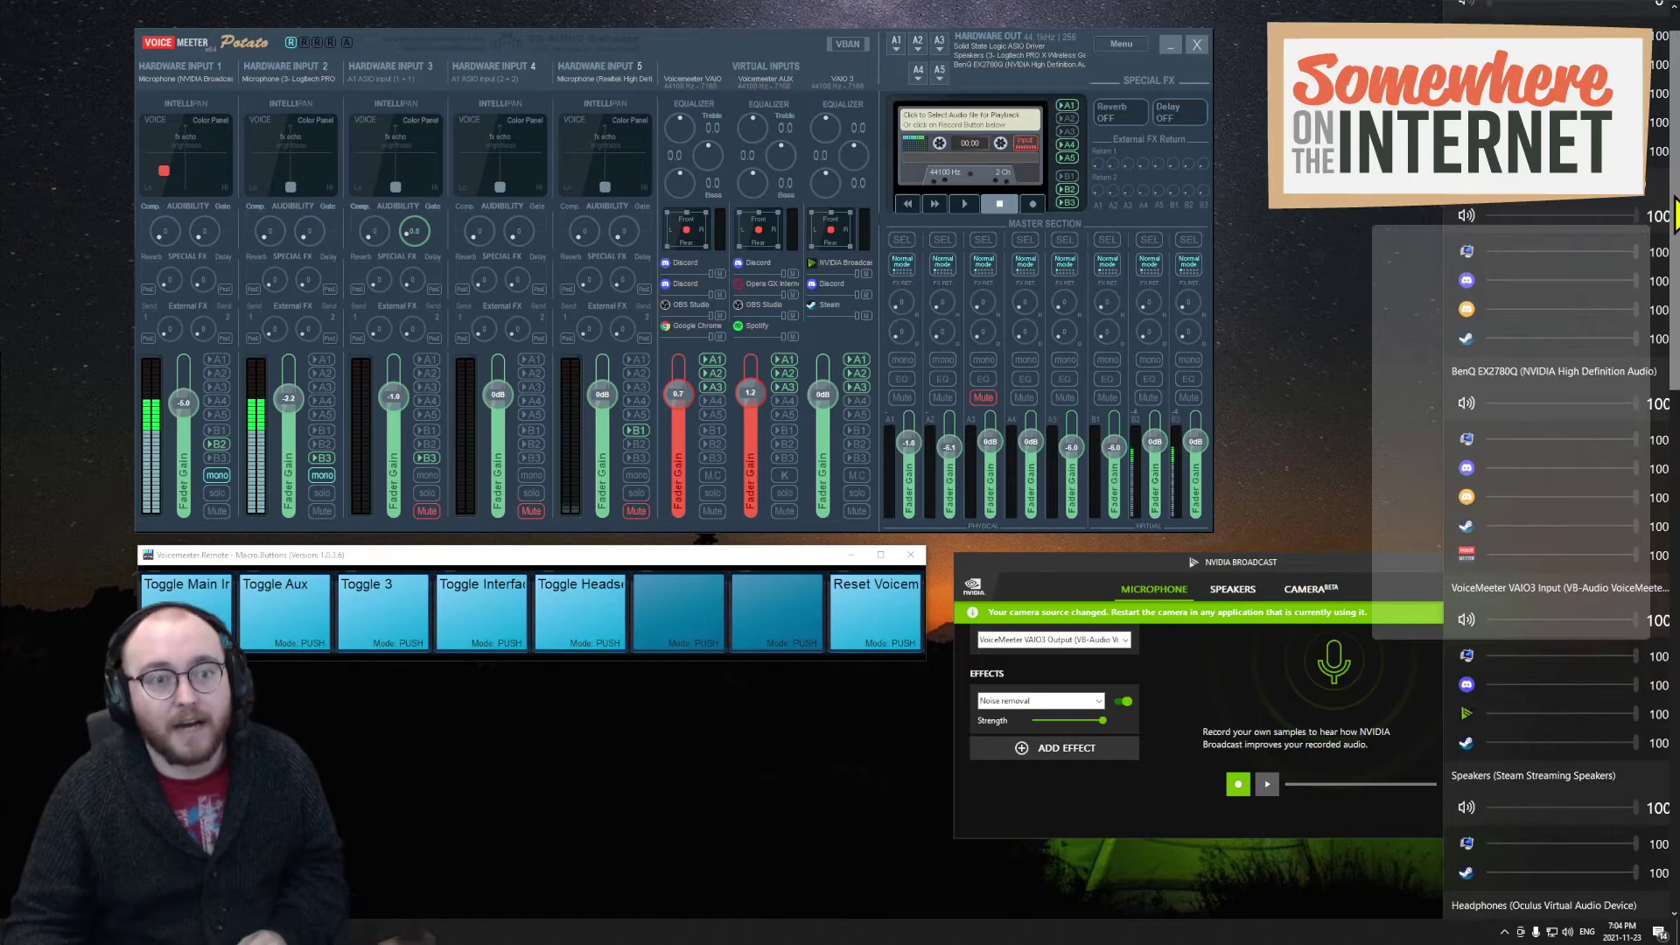
scroll(1673, 213, up, 1)
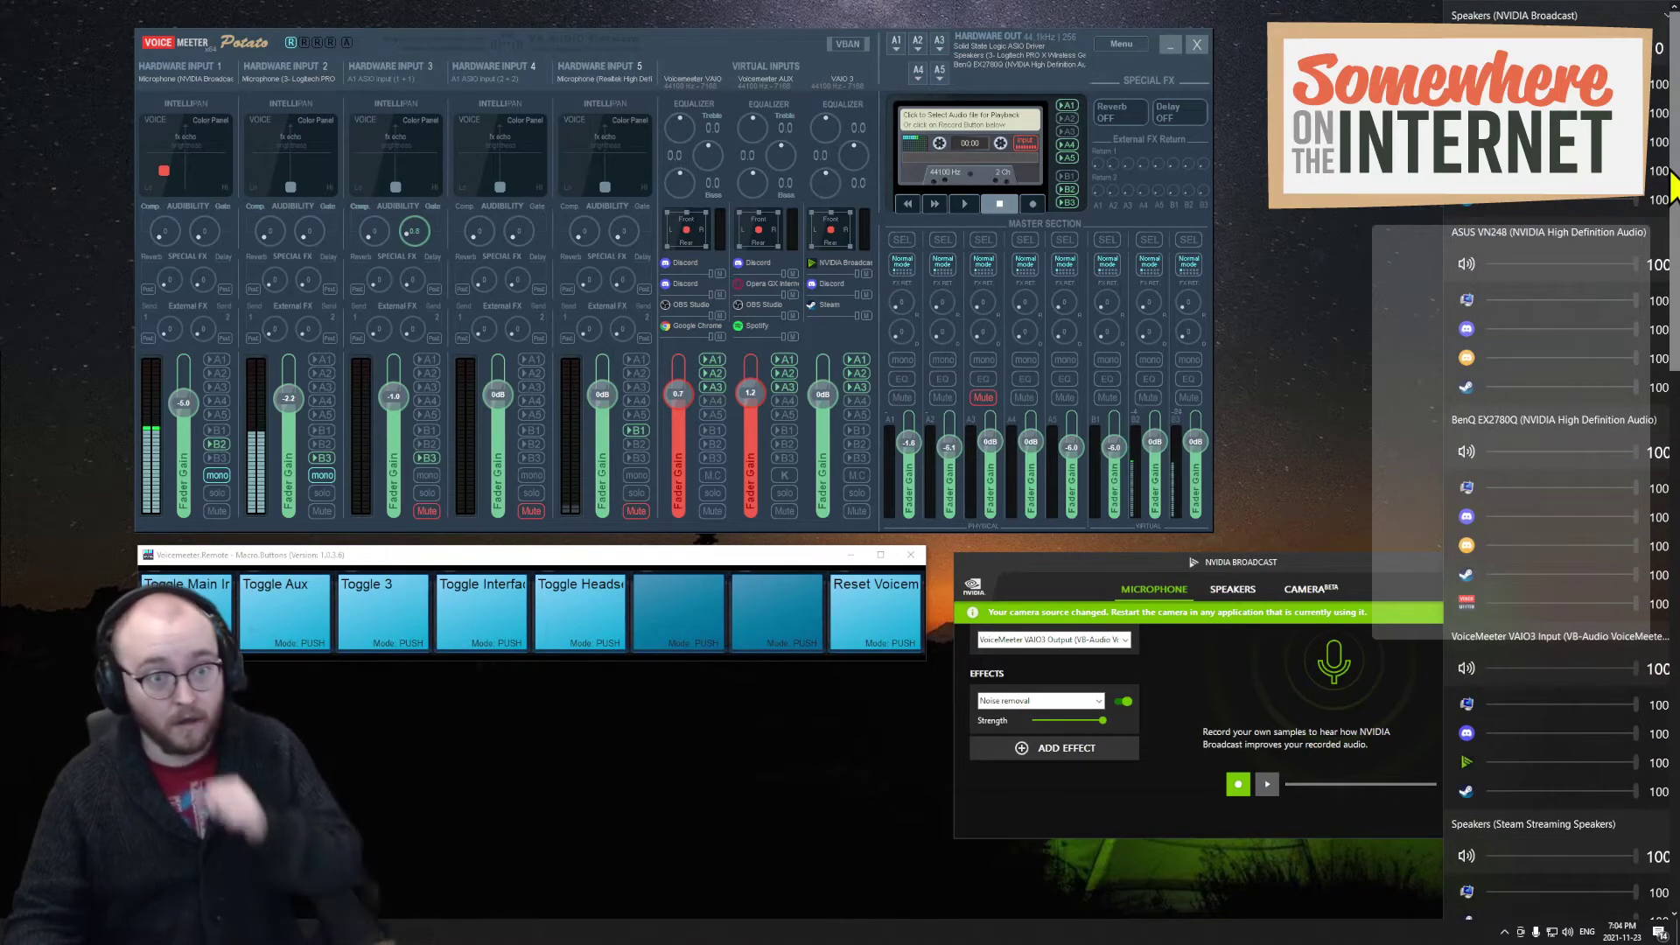
drag(1673, 183, 1673, 337)
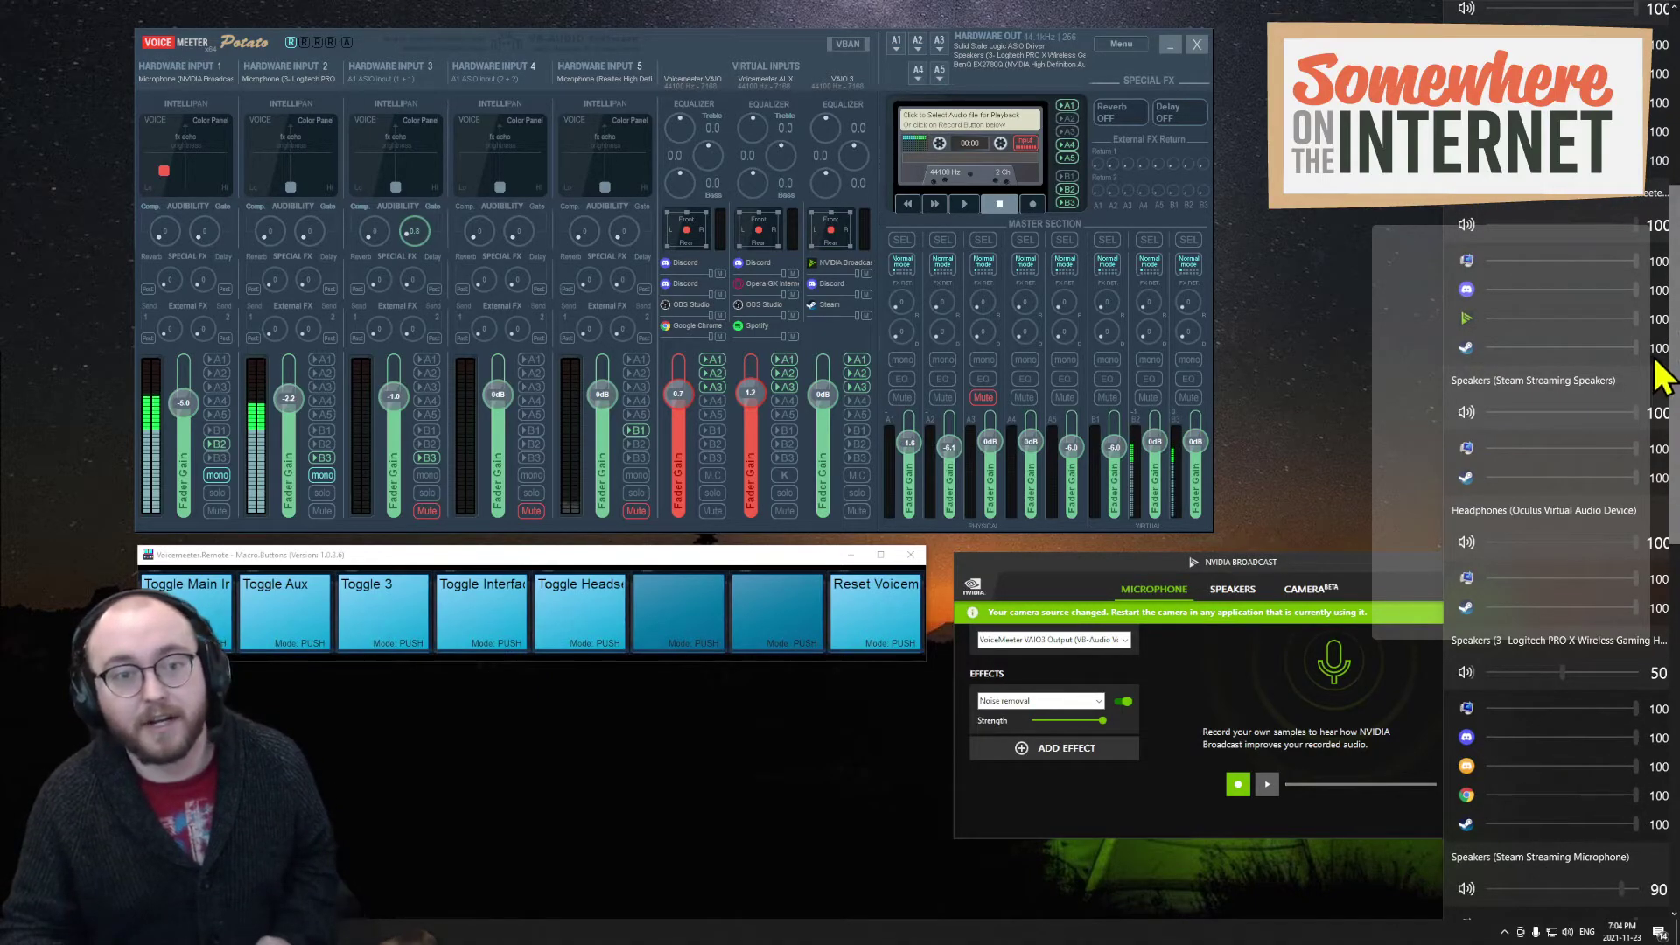
scroll(1645, 350, up, 3)
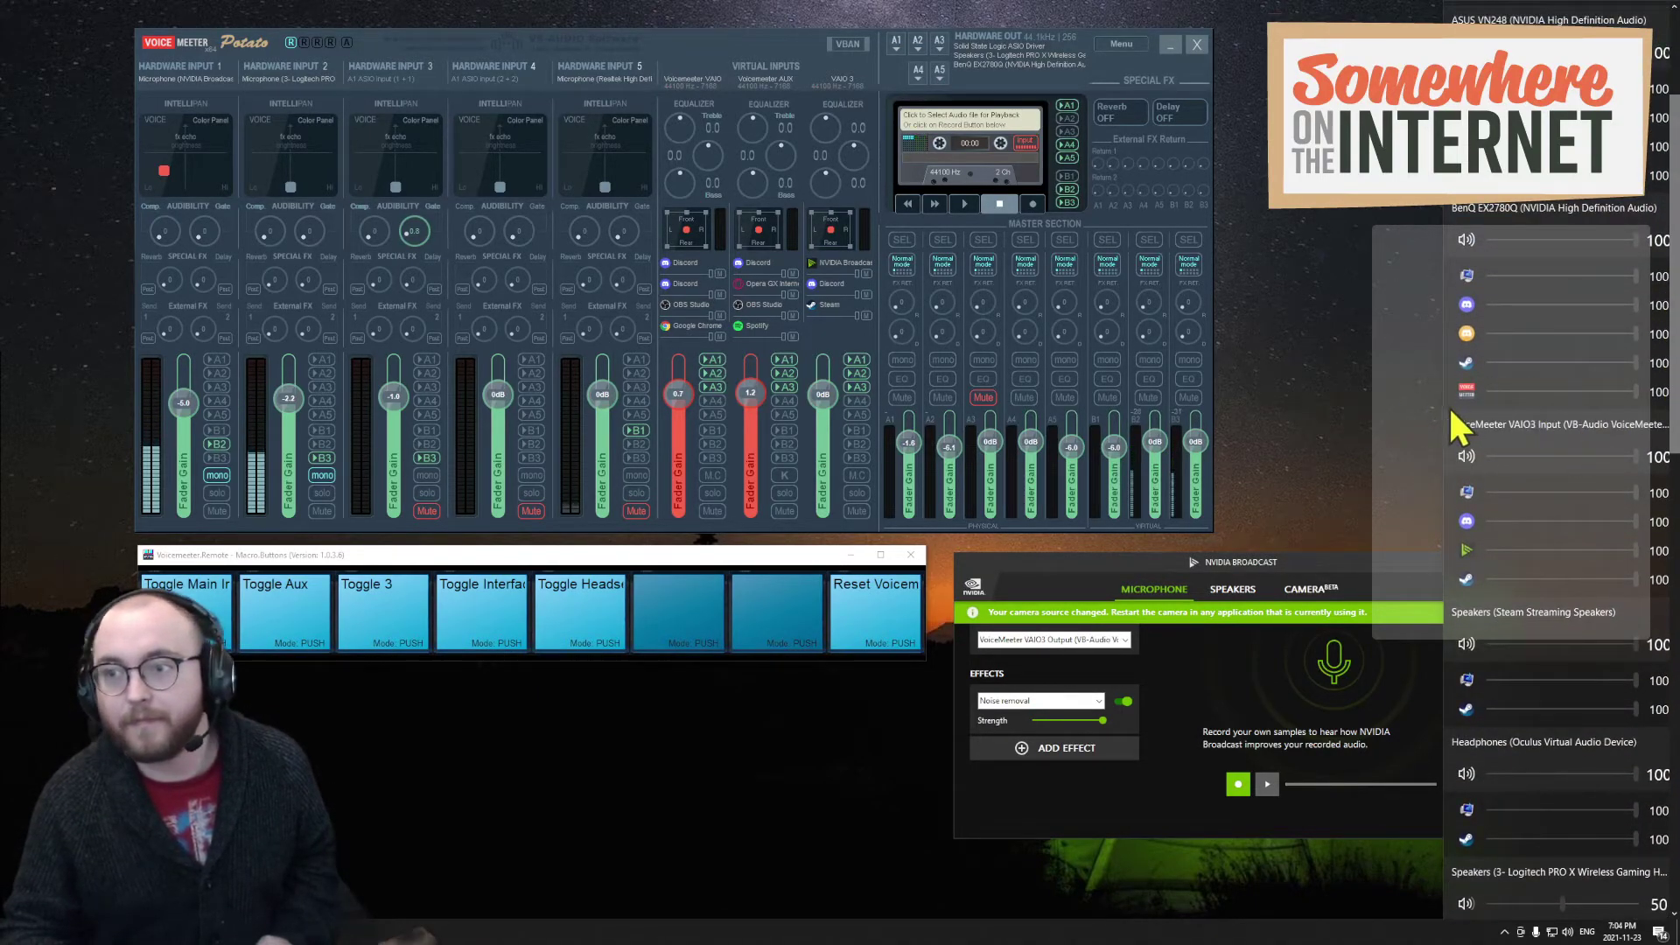
drag(1674, 345, 1674, 634)
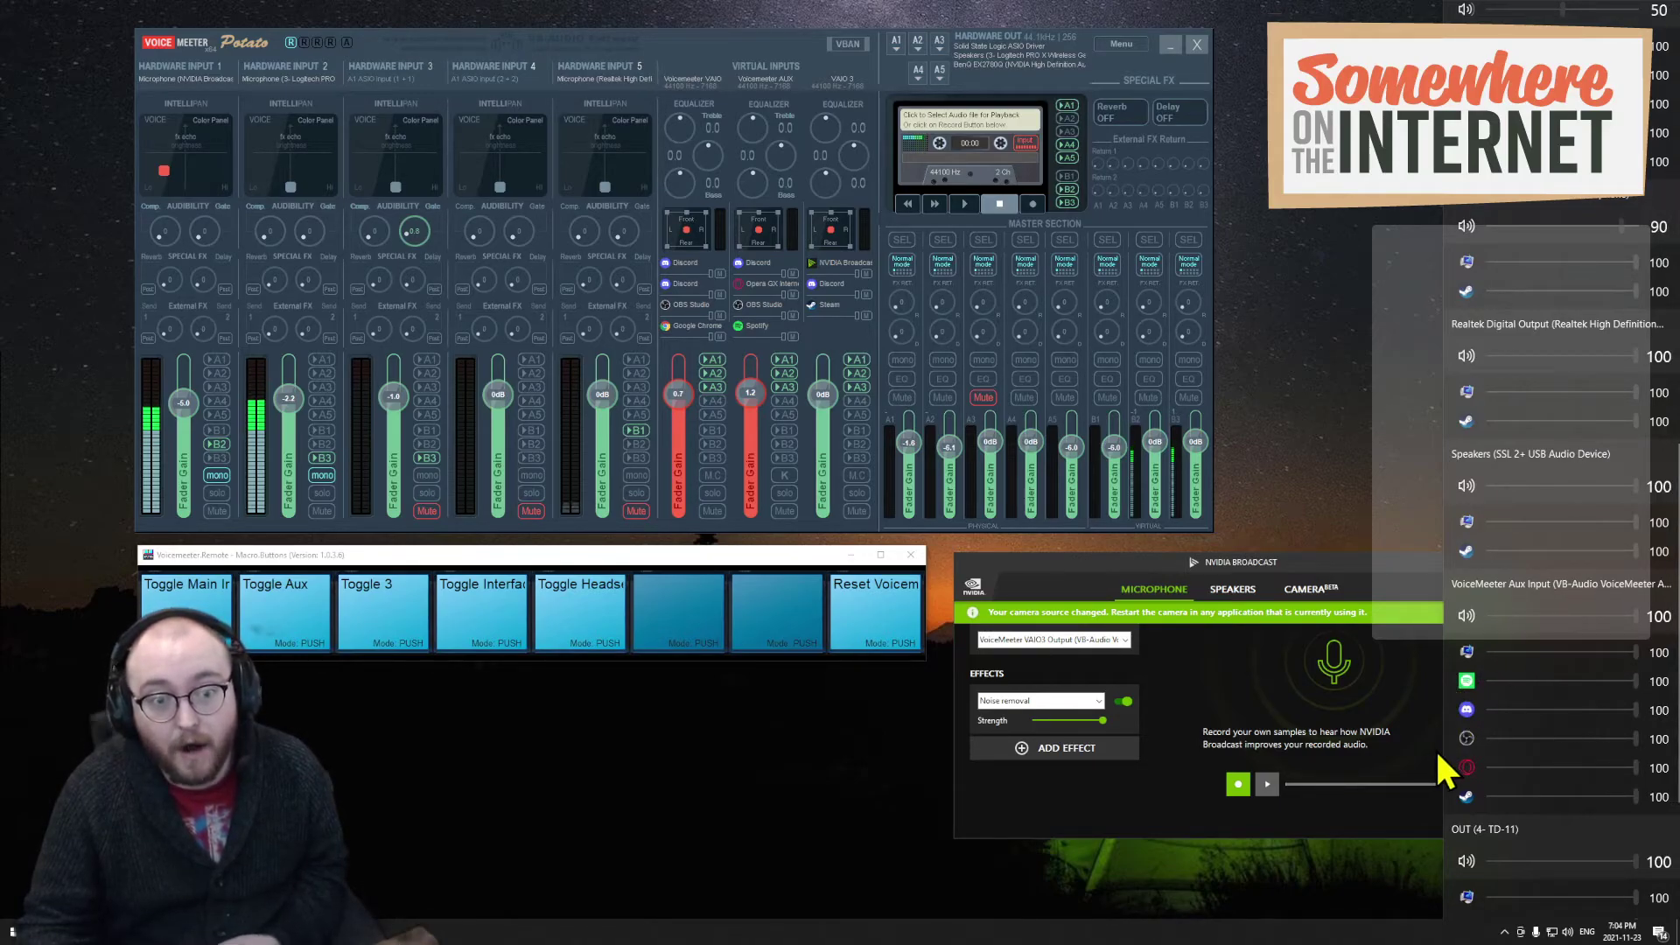
click(1465, 682)
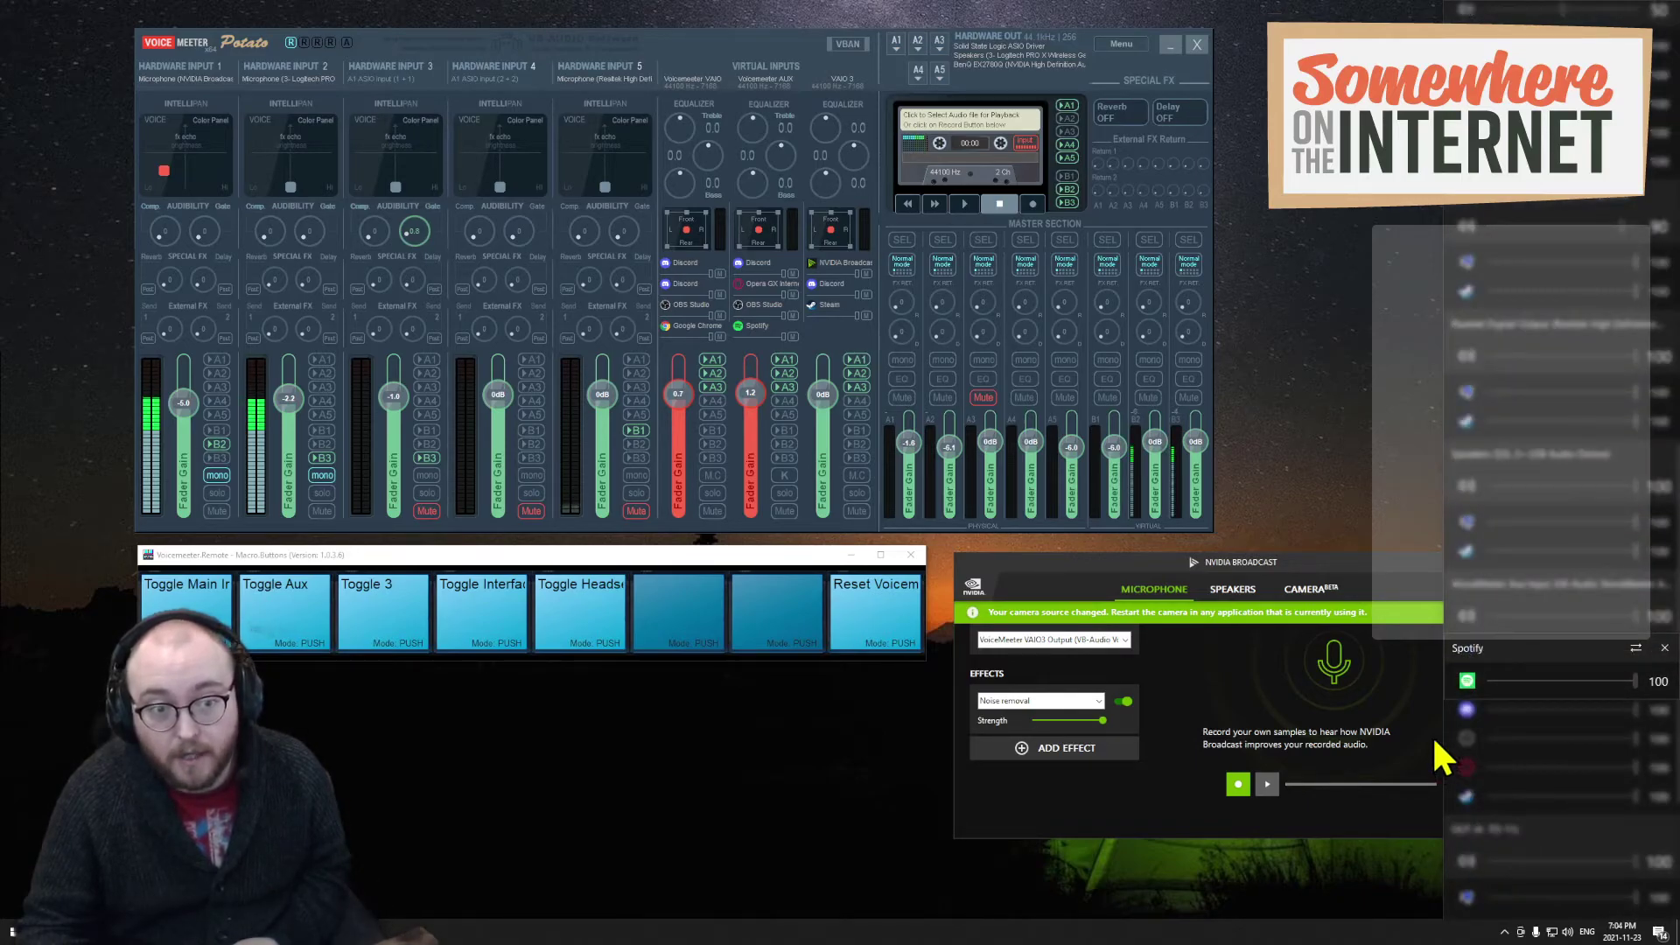
- Examine the playback devices available for Spotify, keep VoiceMeeter Aux Input, and dismiss the EarTrumpet mixer
click(1635, 649)
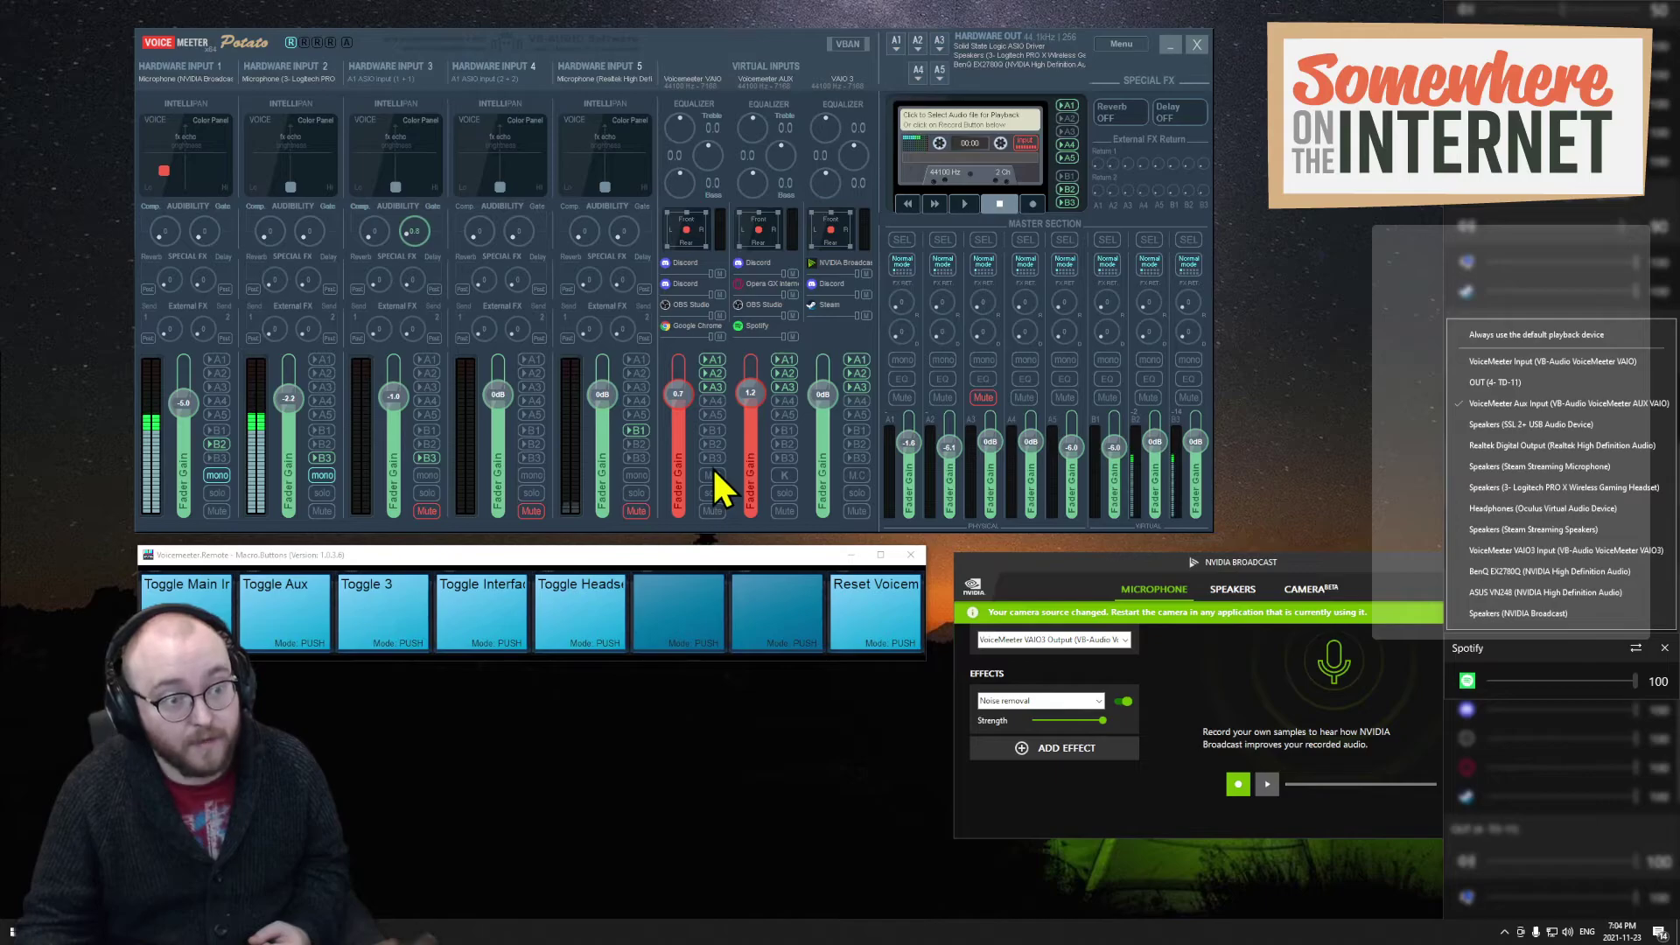
click(1200, 645)
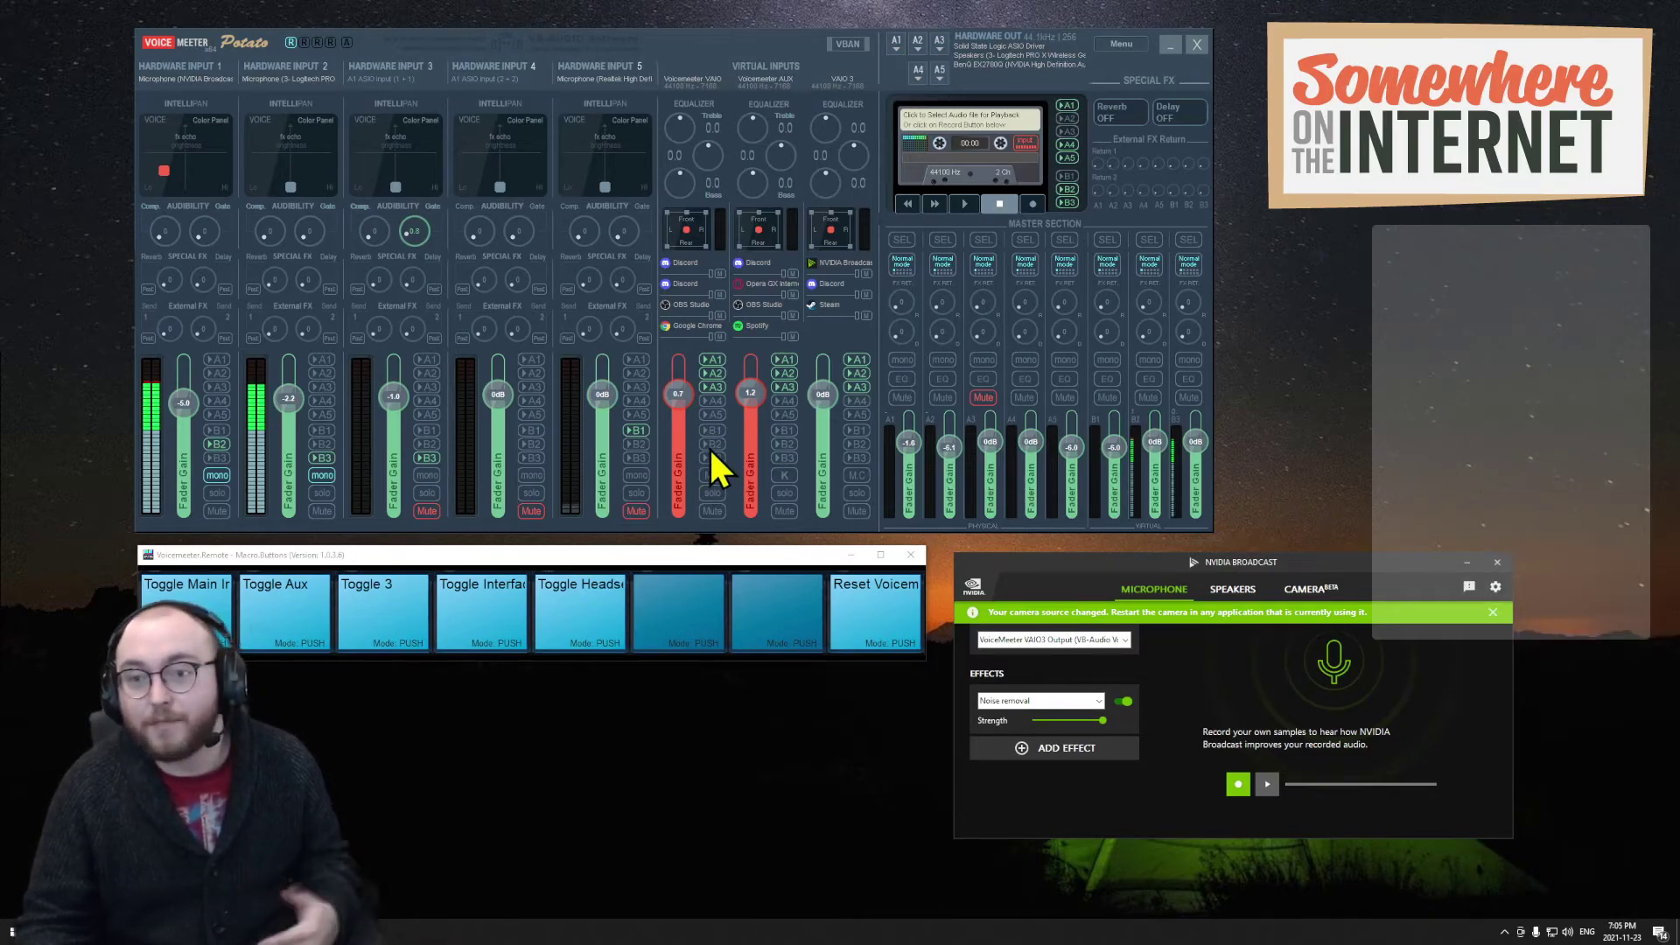
- Switch to NVIDIA Broadcast and examine the available microphone sources, keeping VoiceMeeter VAIO3 Output as the source
click(1100, 640)
scroll(1106, 674, down, 1)
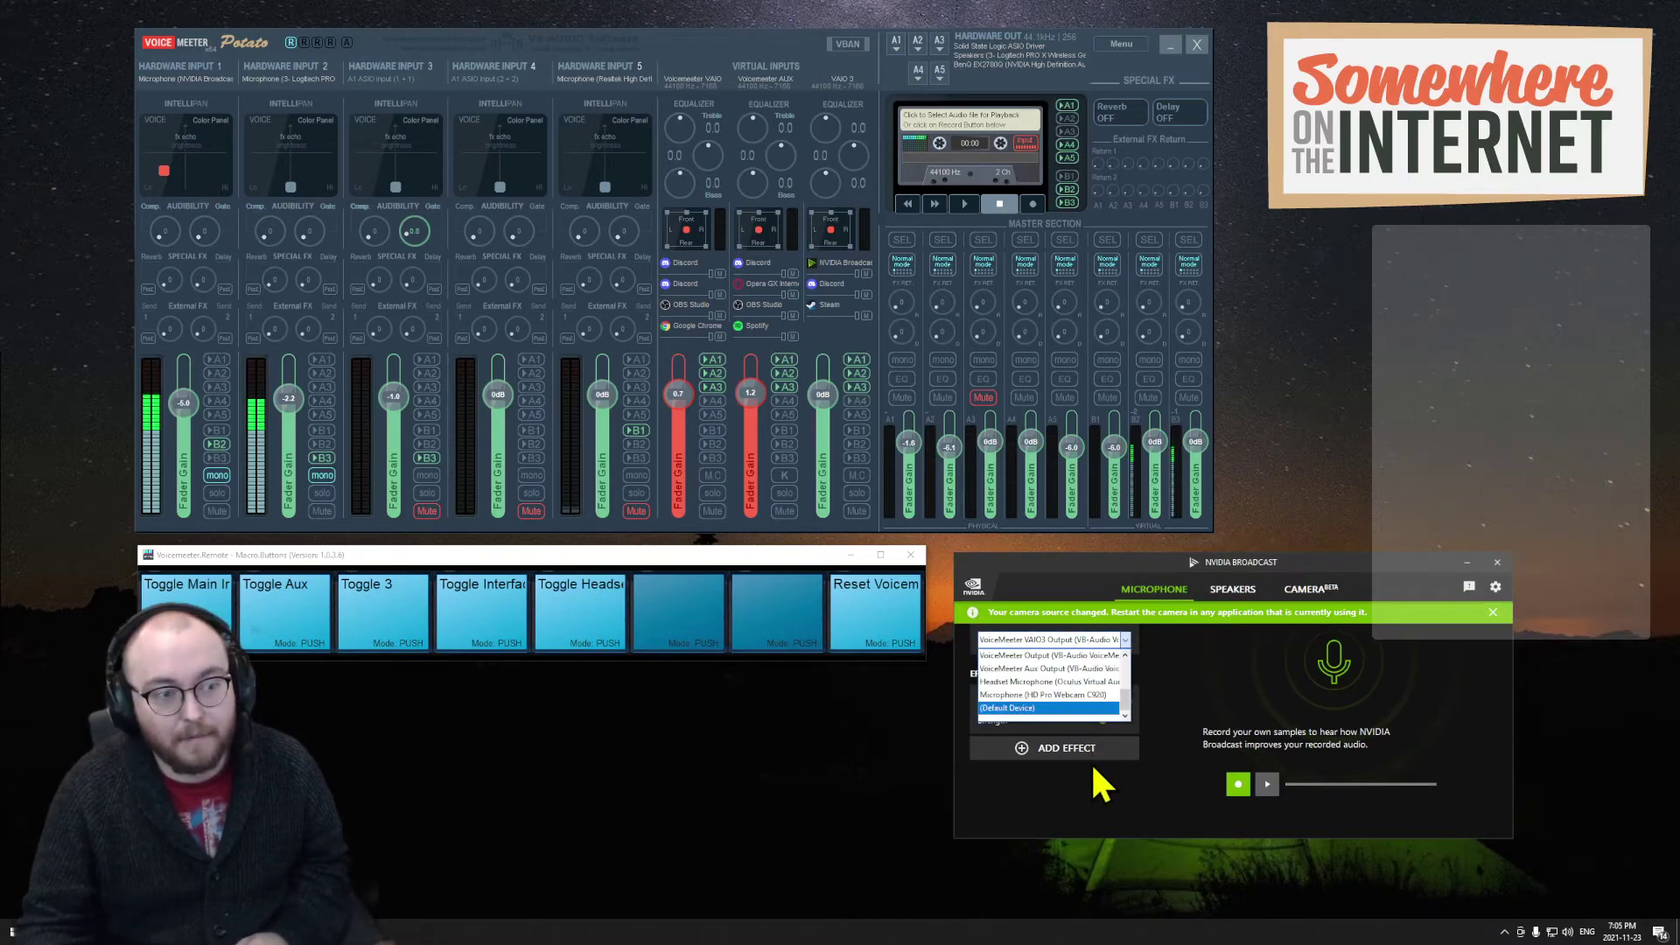
drag(1126, 705, 1129, 670)
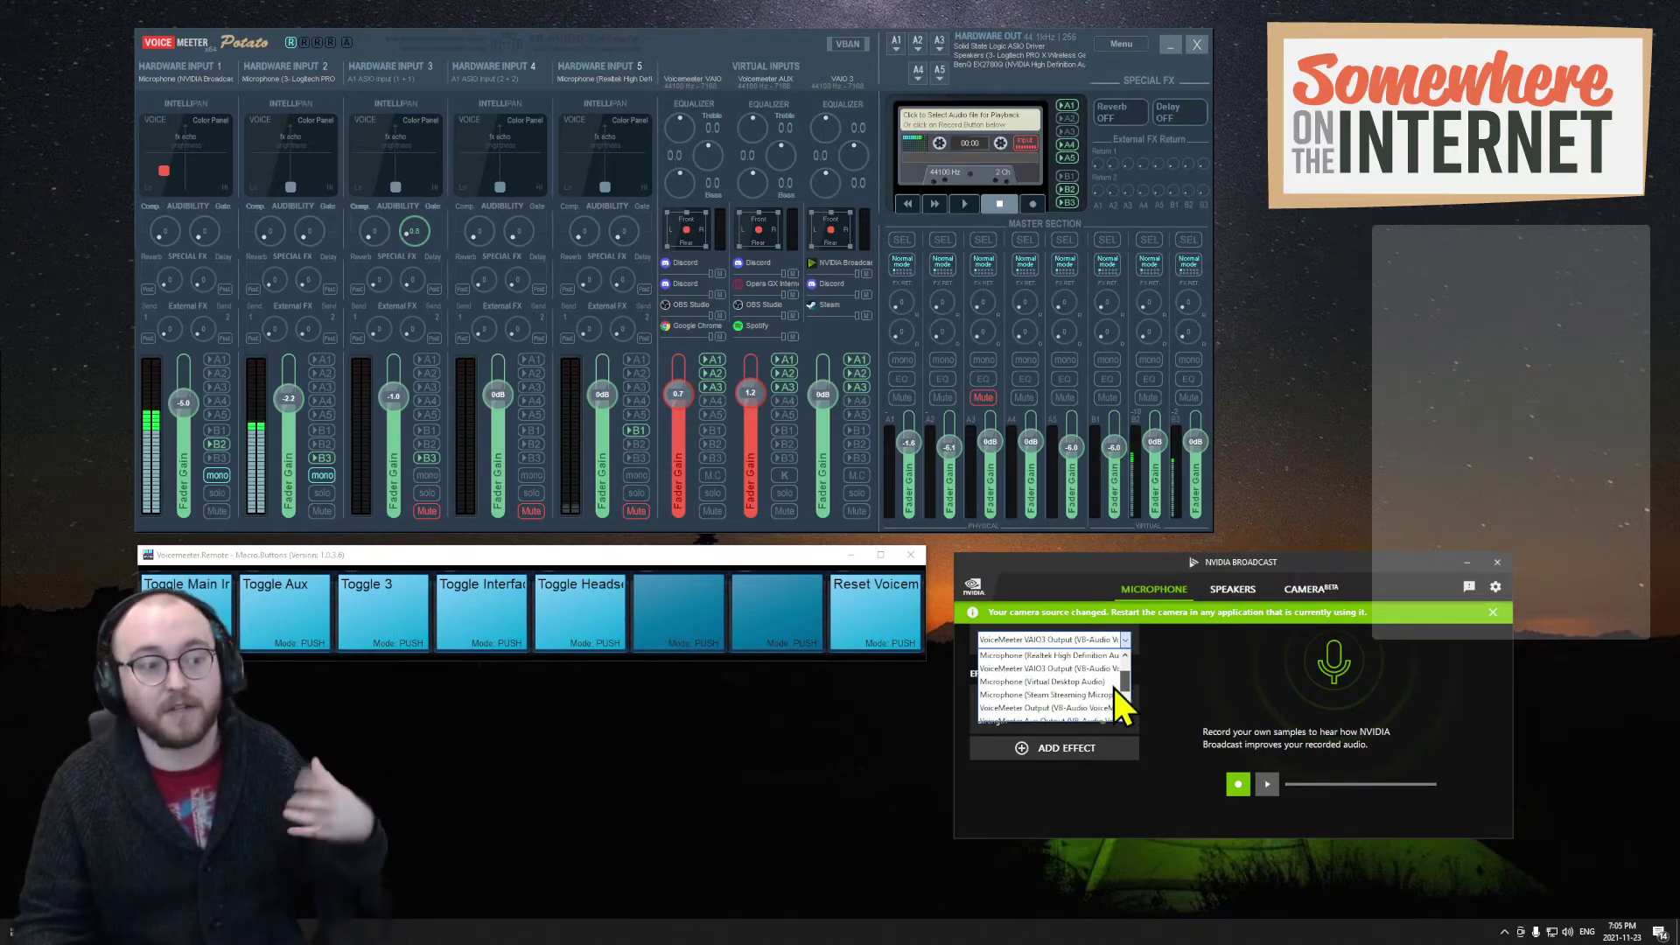
scroll(1115, 688, down, 1)
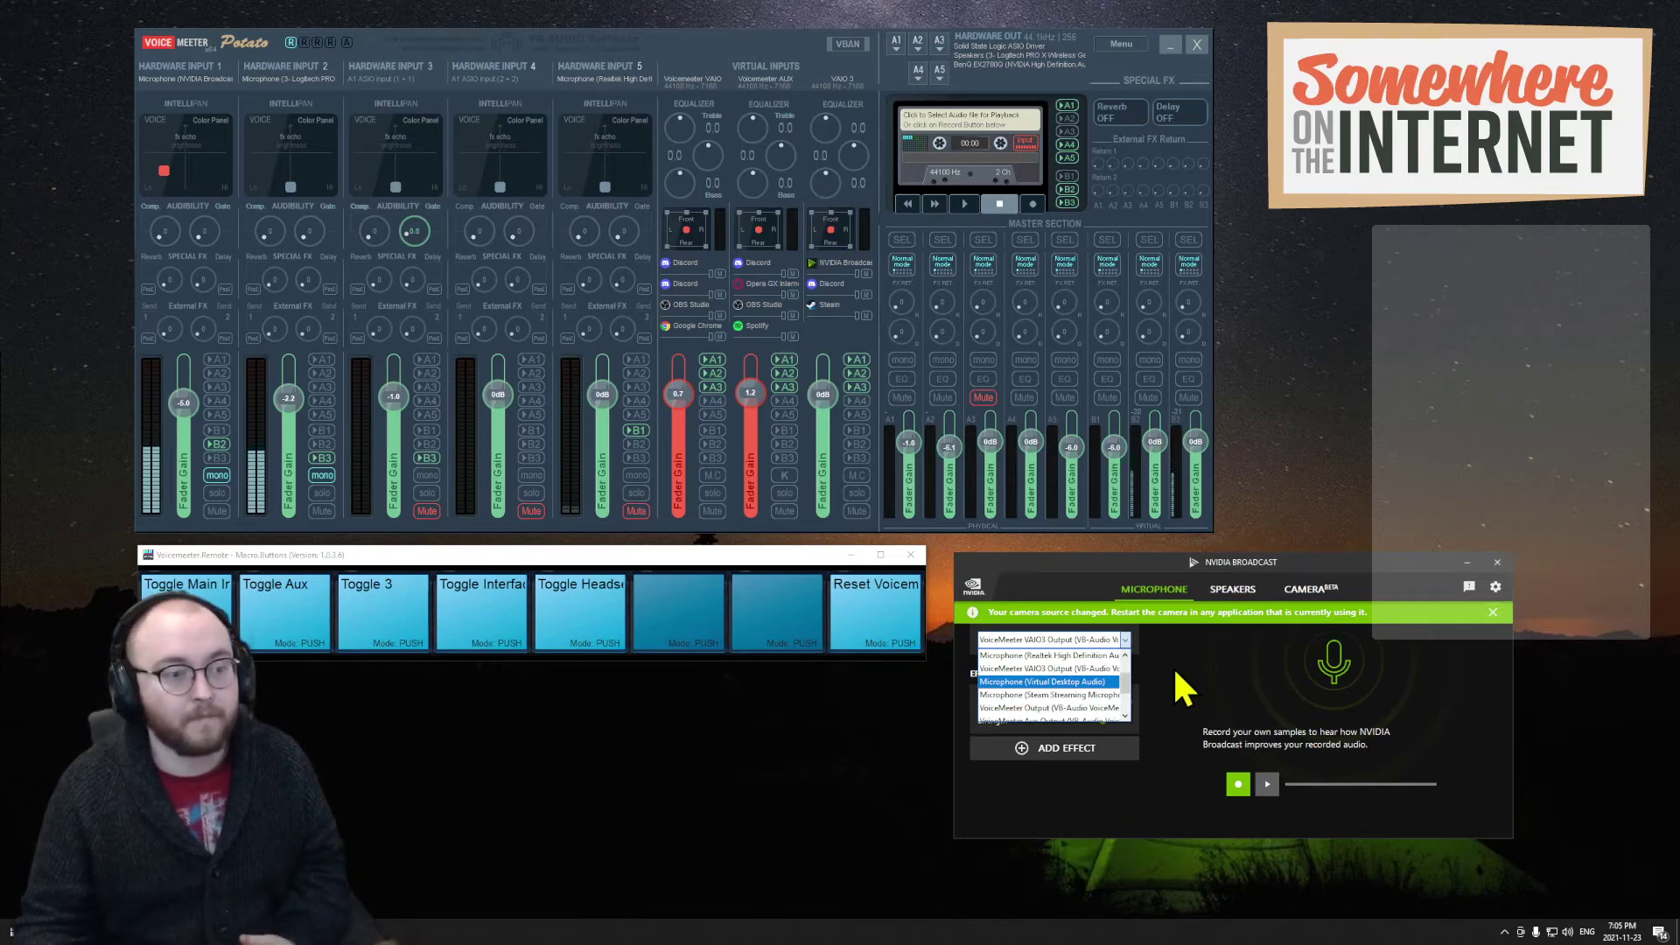
click(1105, 668)
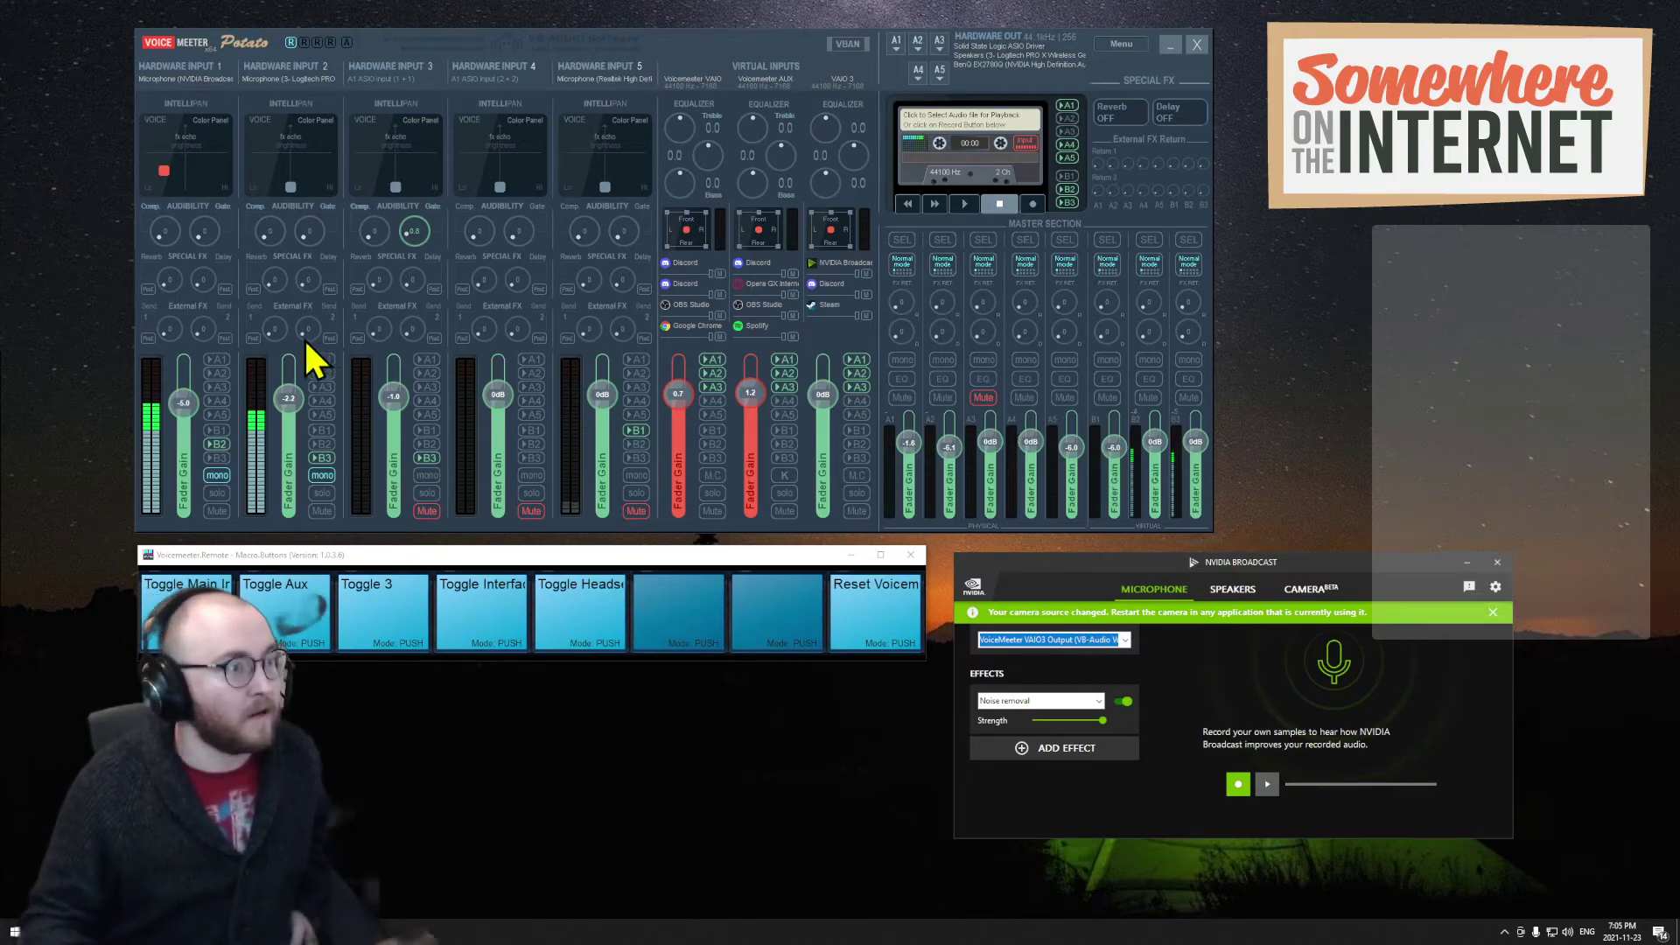
- Turn Hardware Input 3's Gate knob down to zero in Voicemeeter and cycle through Hardware Input 1's Intellipan modes, ending on the voice Color Panel
drag(413, 241, 415, 256)
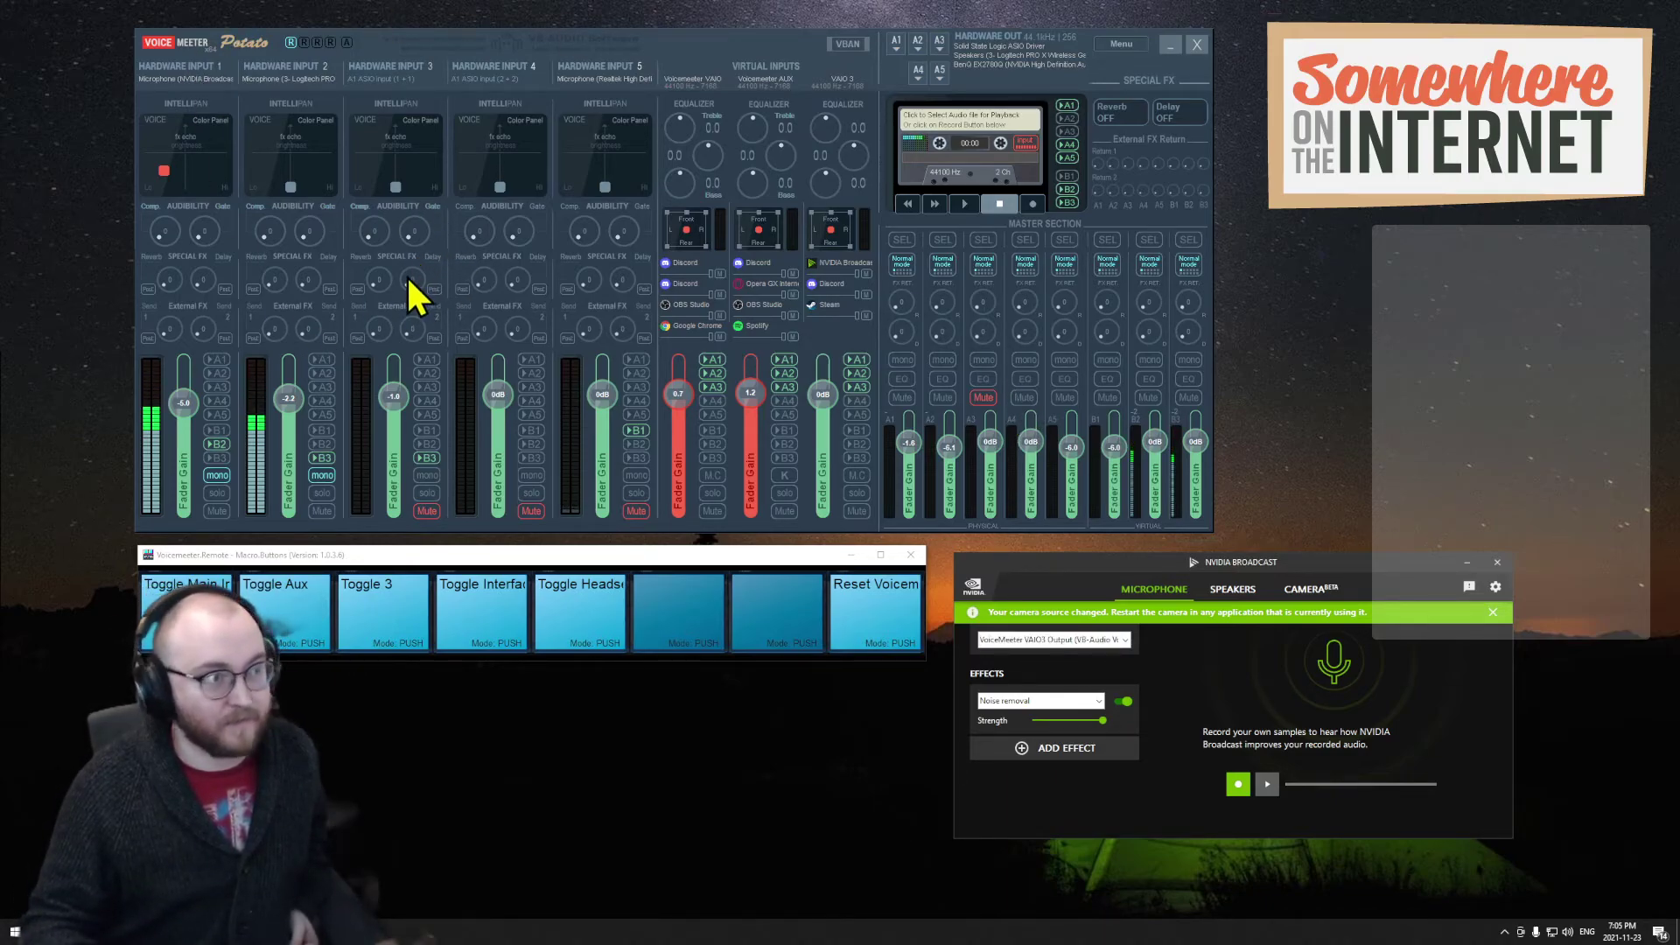
right_click(194, 166)
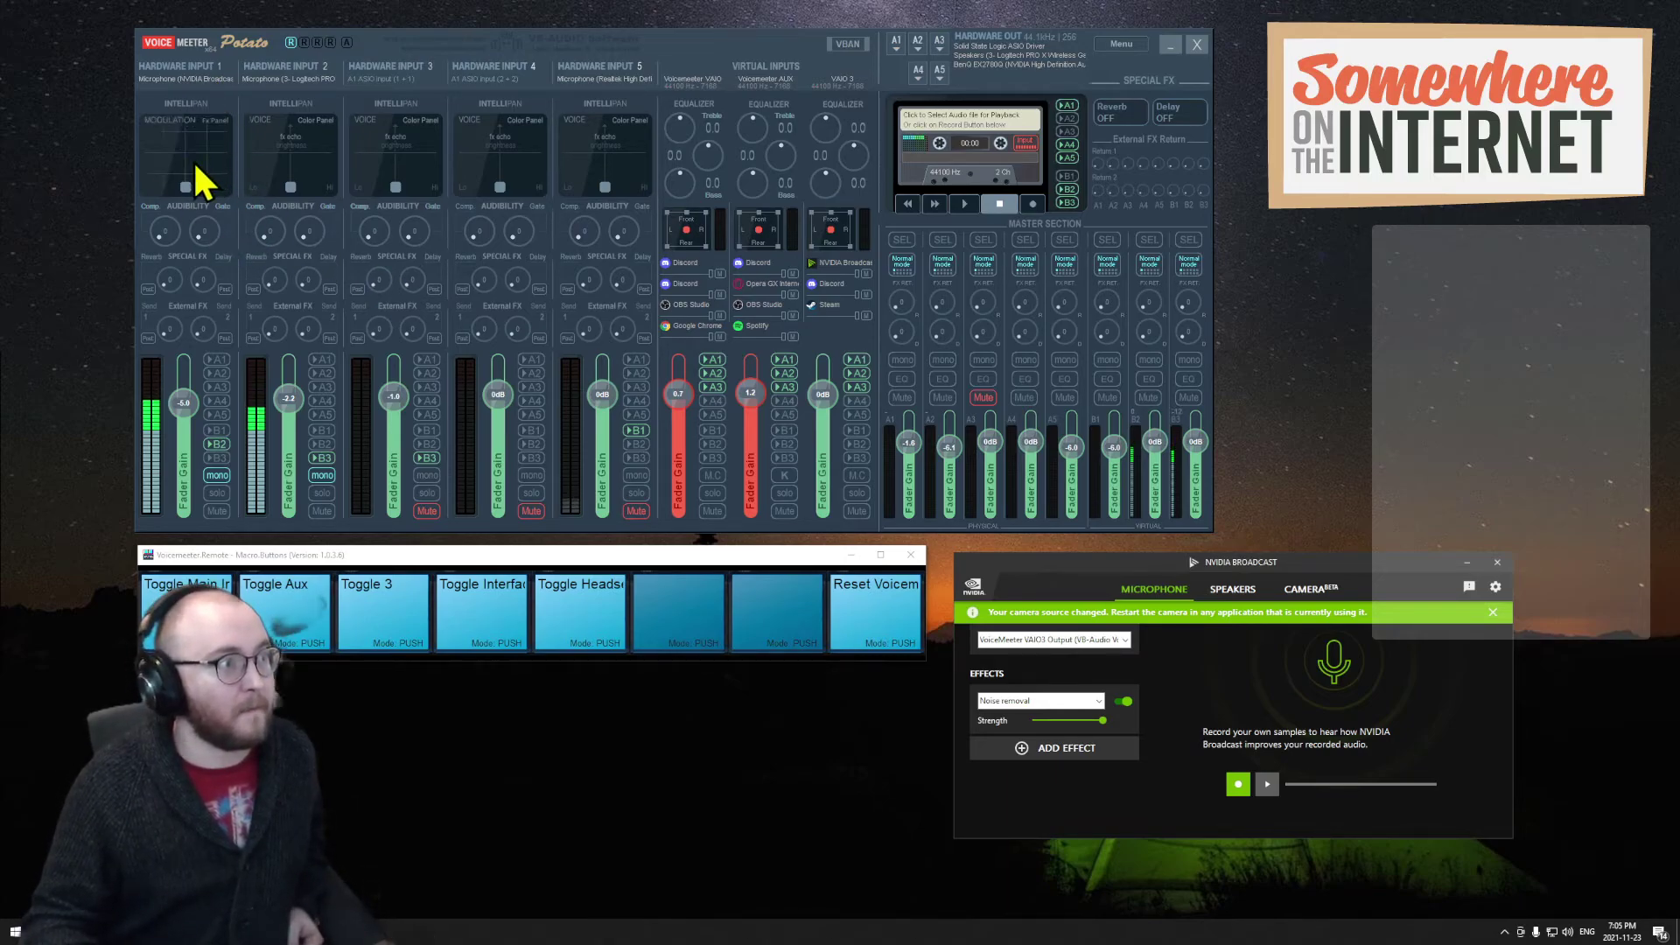
right_click(203, 189)
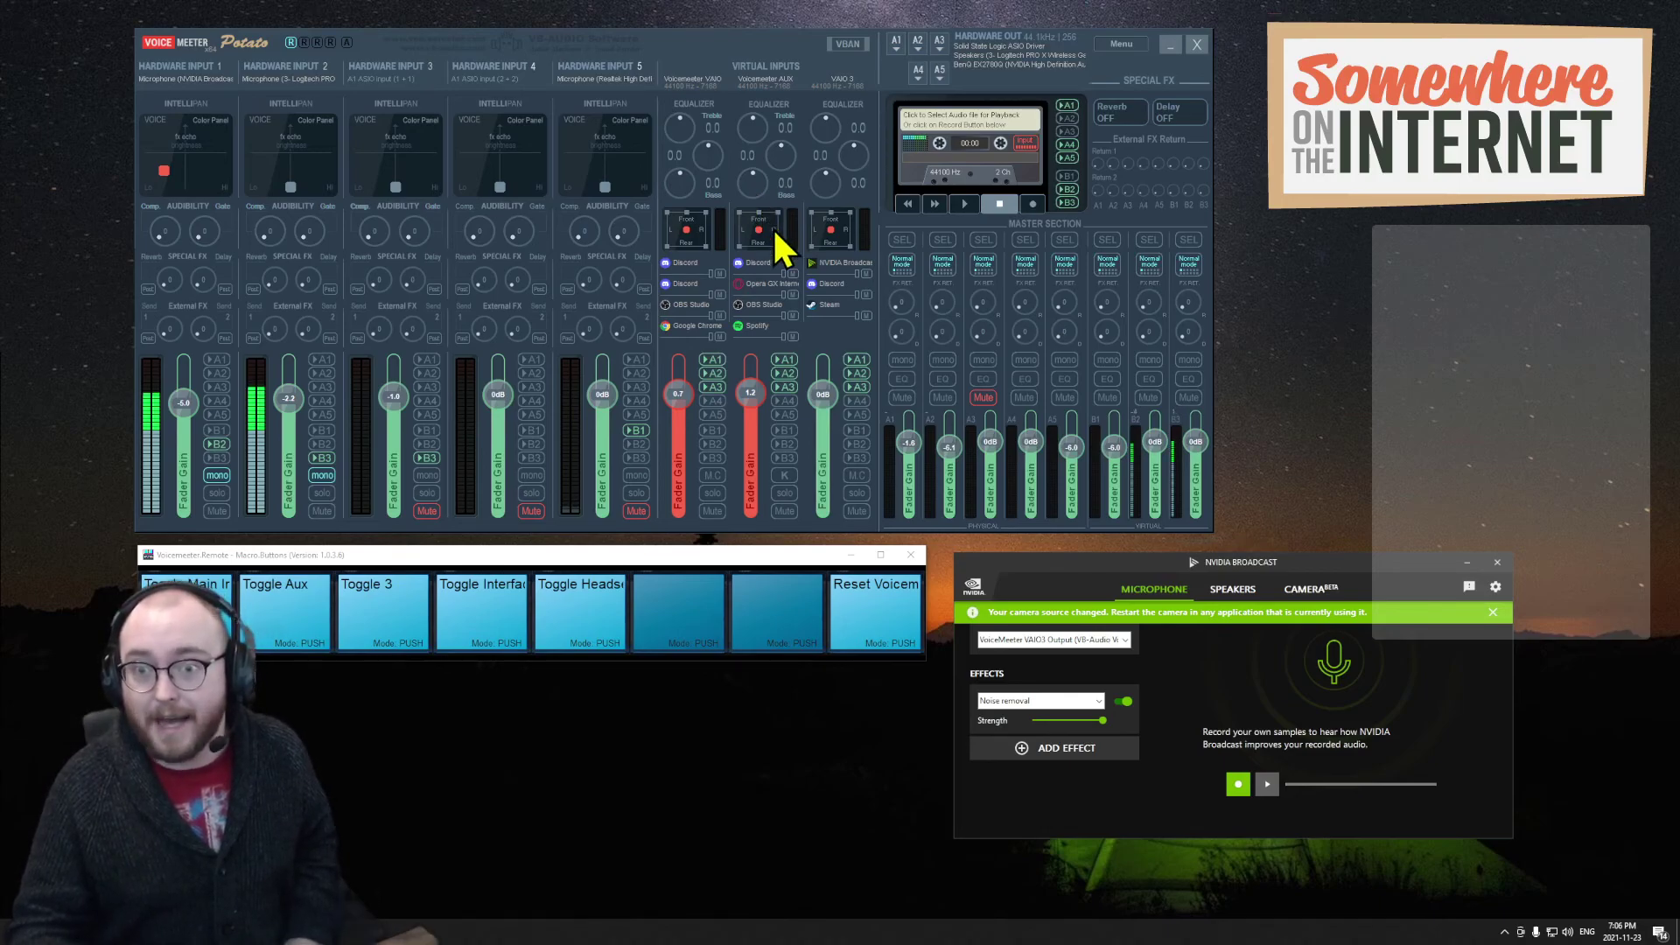
- Move the Voicemeeter, Macro Buttons and NVIDIA Broadcast windows up and to the left, keeping their arrangement
drag(732, 44, 621, 32)
drag(685, 554, 574, 536)
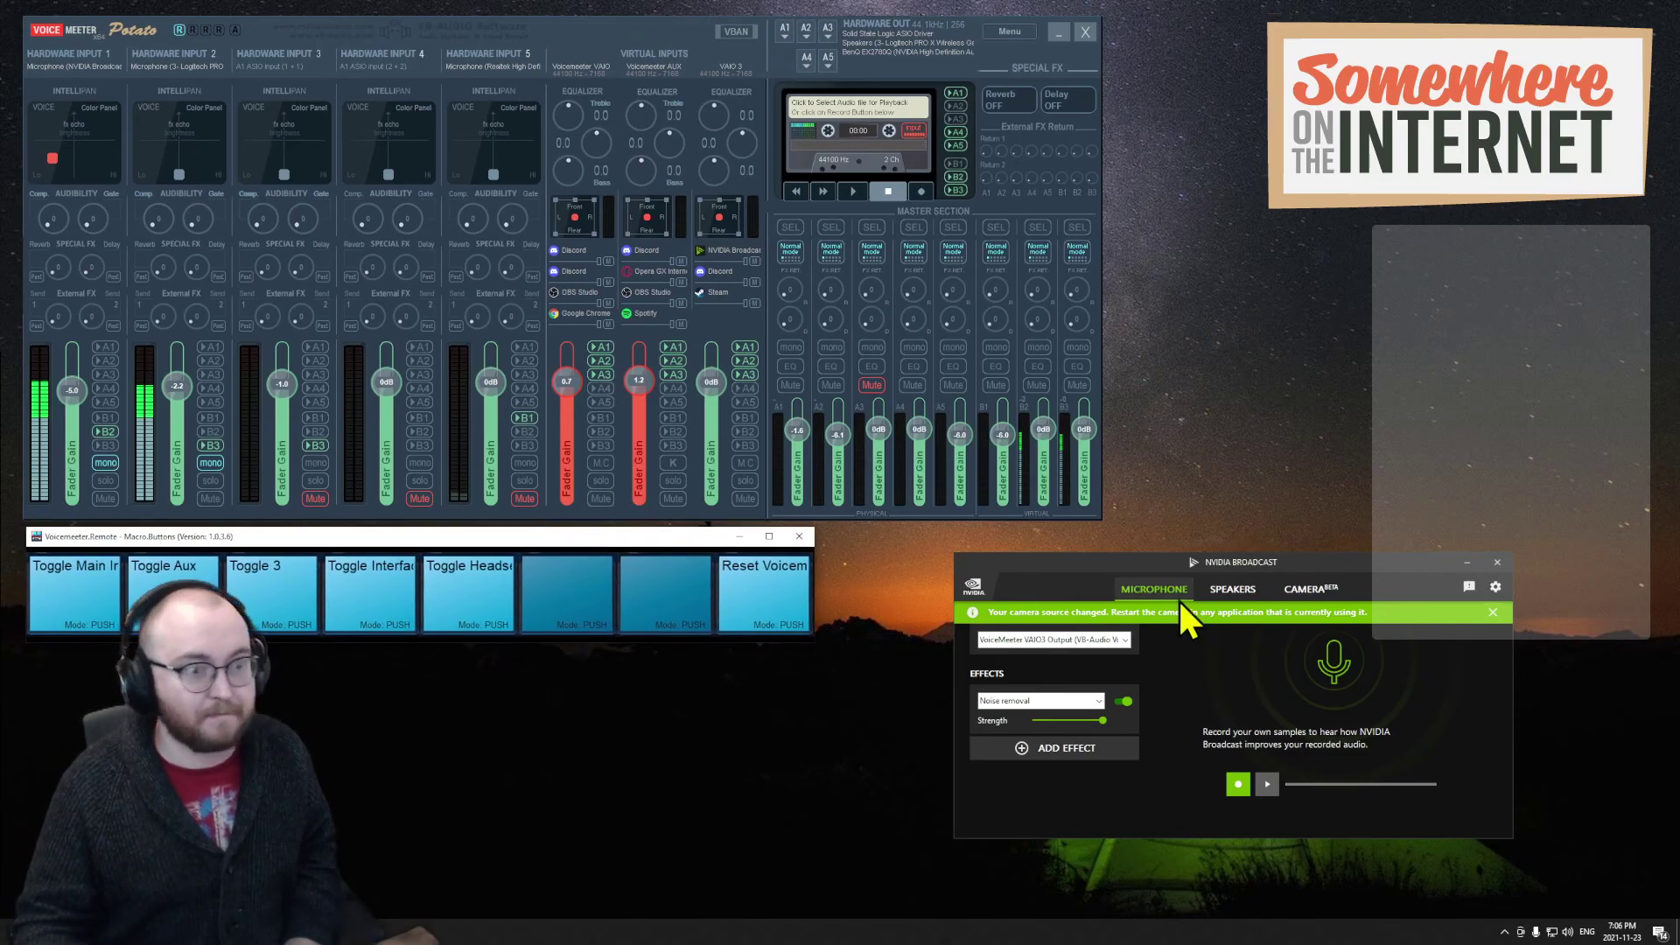
drag(1157, 560, 1026, 536)
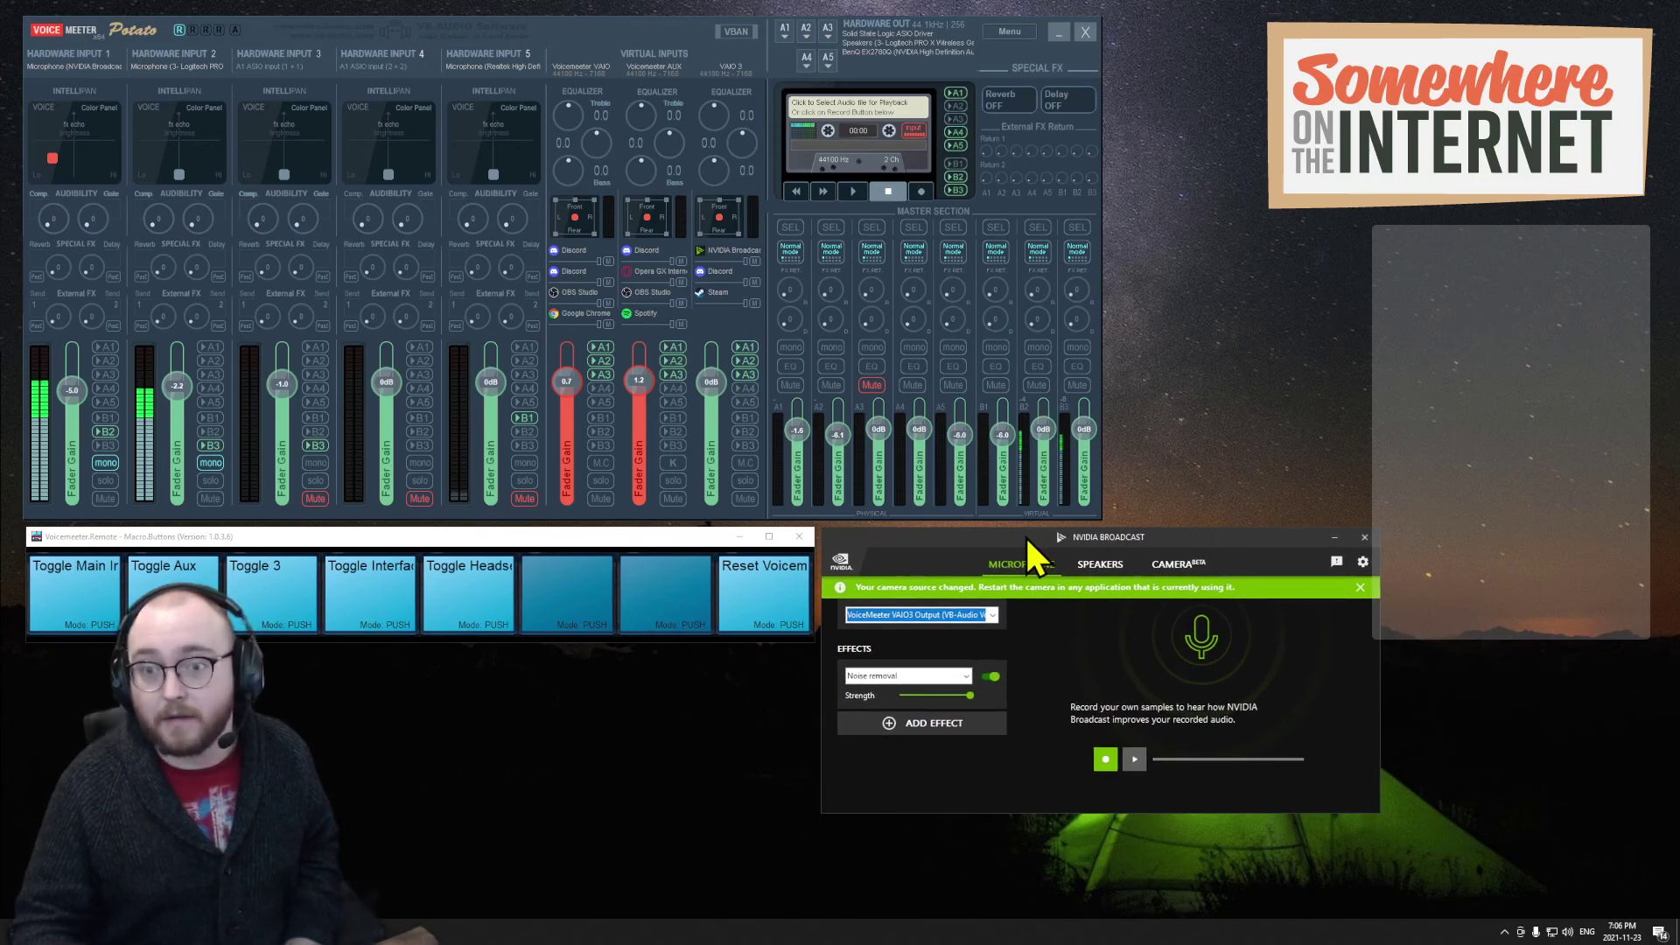